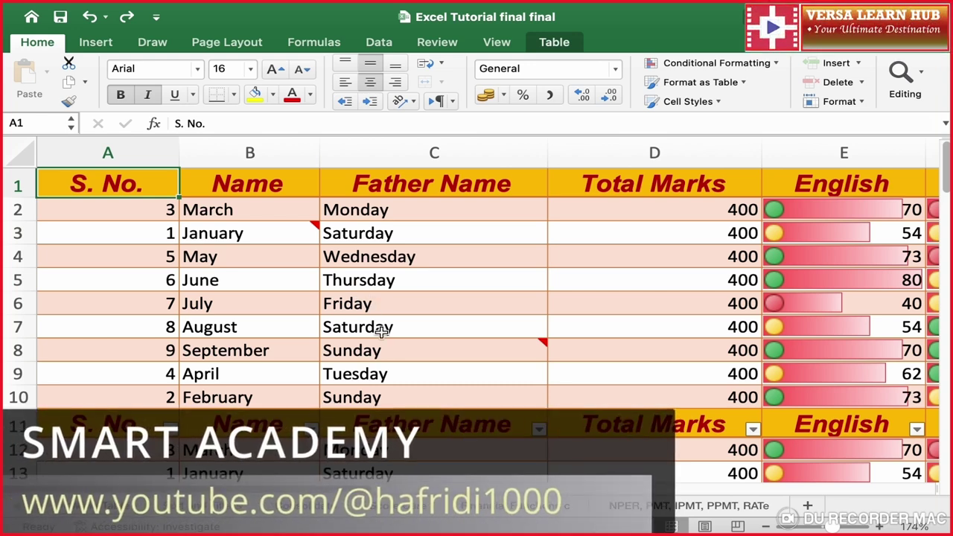
- Show the Formulas ribbon and glance at the Financial functions list before closing it
click(328, 46)
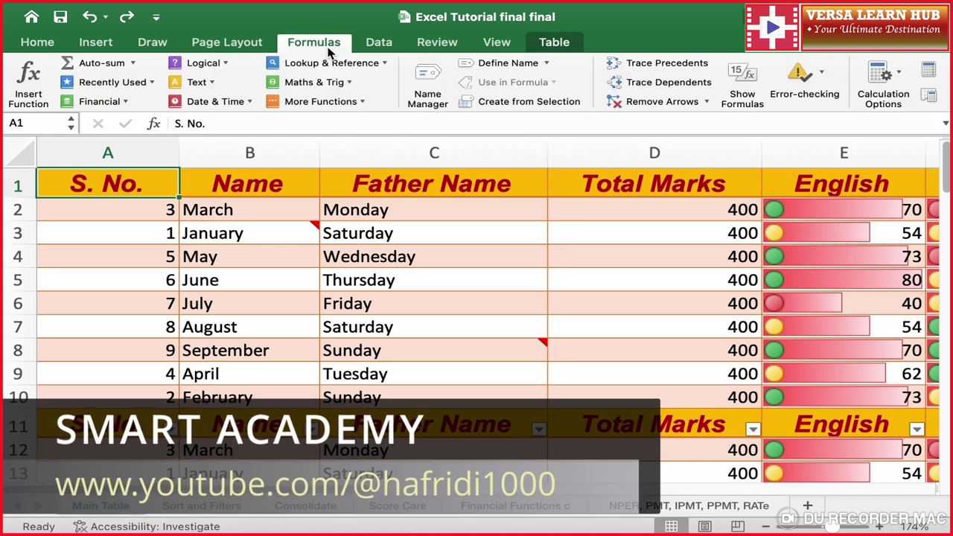
click(127, 101)
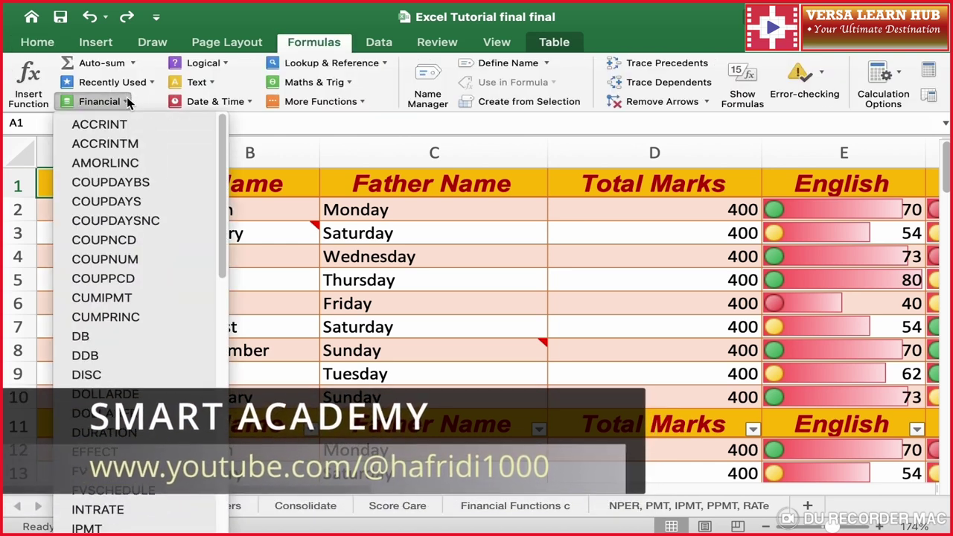
click(127, 101)
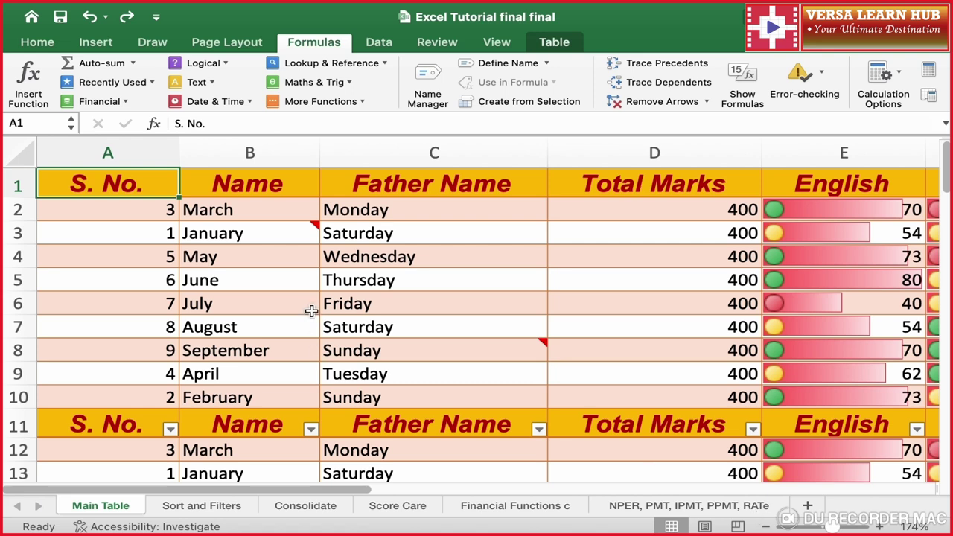
- Switch to the NPER, PMT, IPMT, PPMT, RATe sheet and select the loan table A1:C12
click(667, 508)
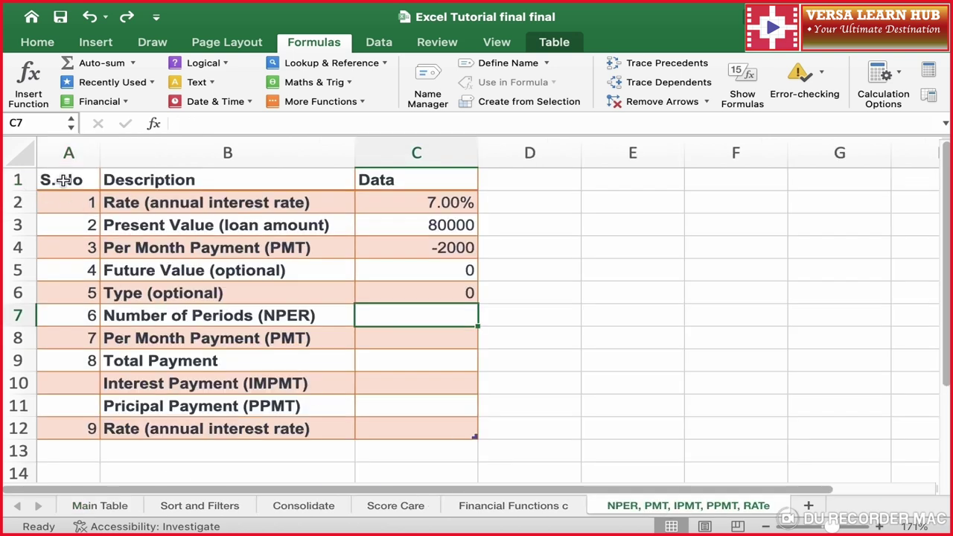
click(65, 179)
drag(66, 180, 415, 430)
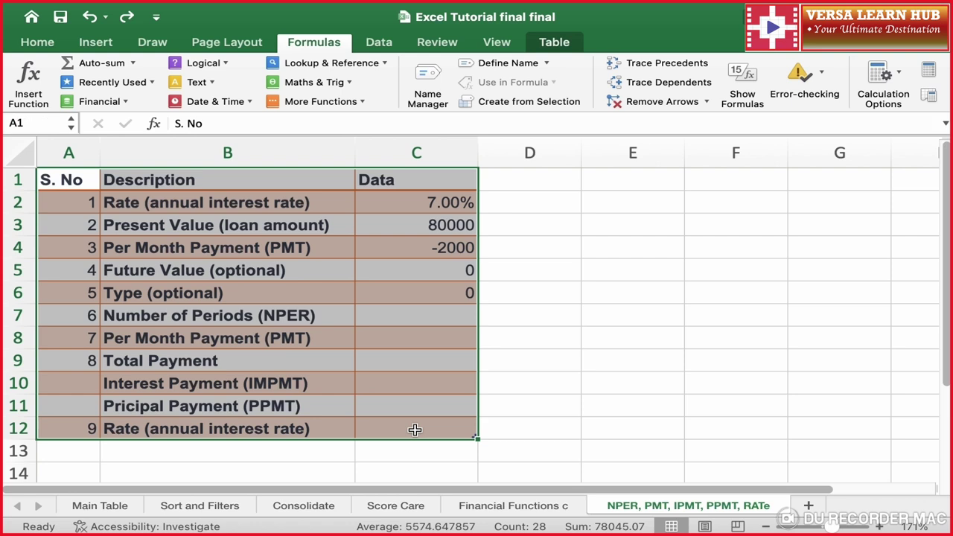
click(260, 202)
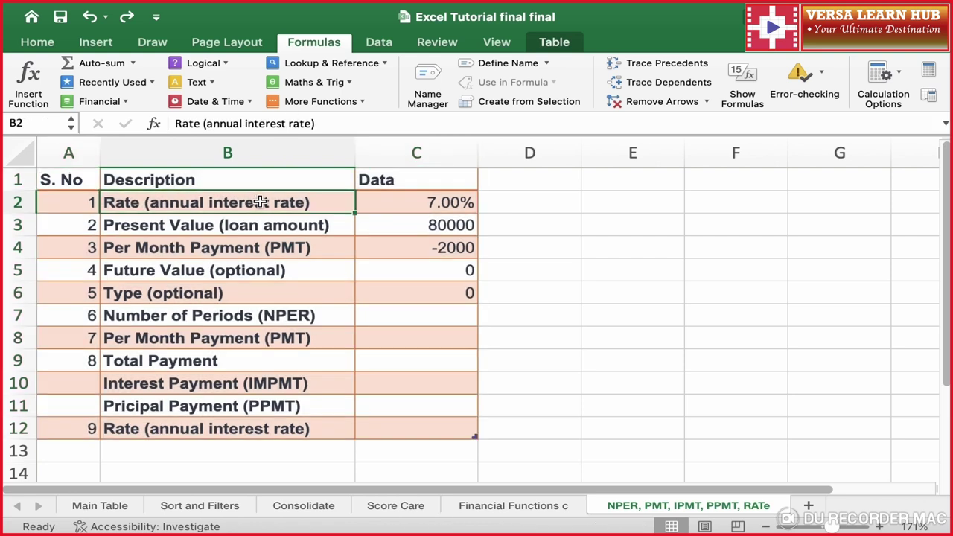
click(262, 229)
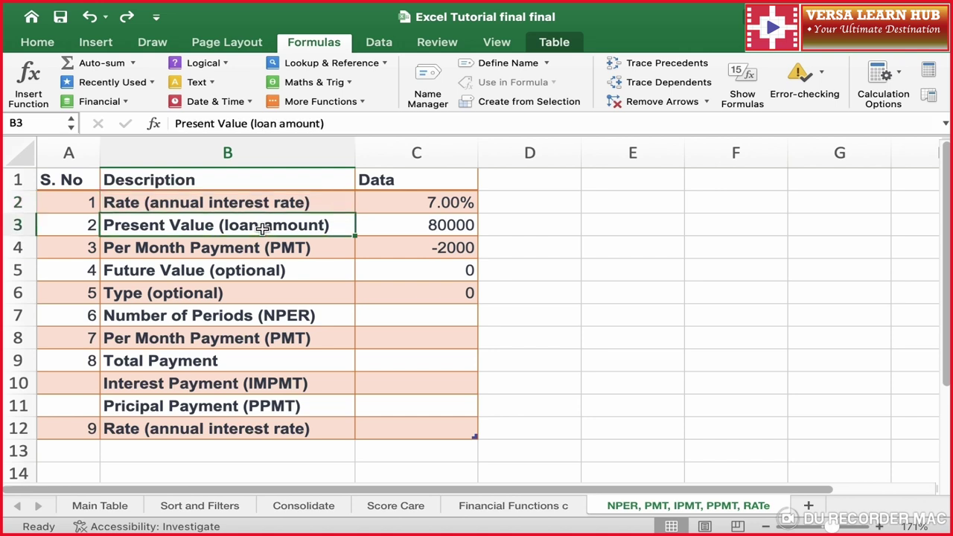
- Review the loan inputs in C2–C6: 7.00% rate, 80000 loan, -2000 payment, future value, type
click(408, 225)
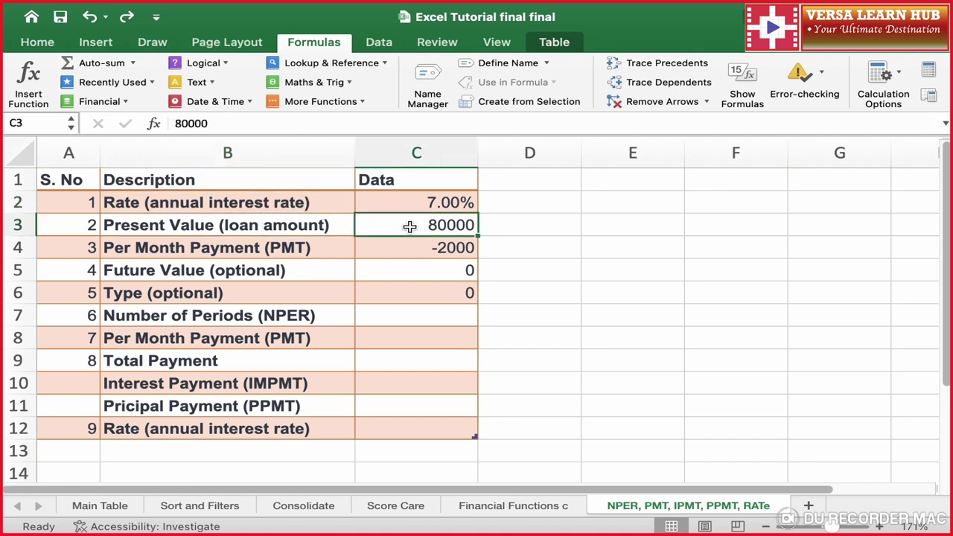
click(391, 207)
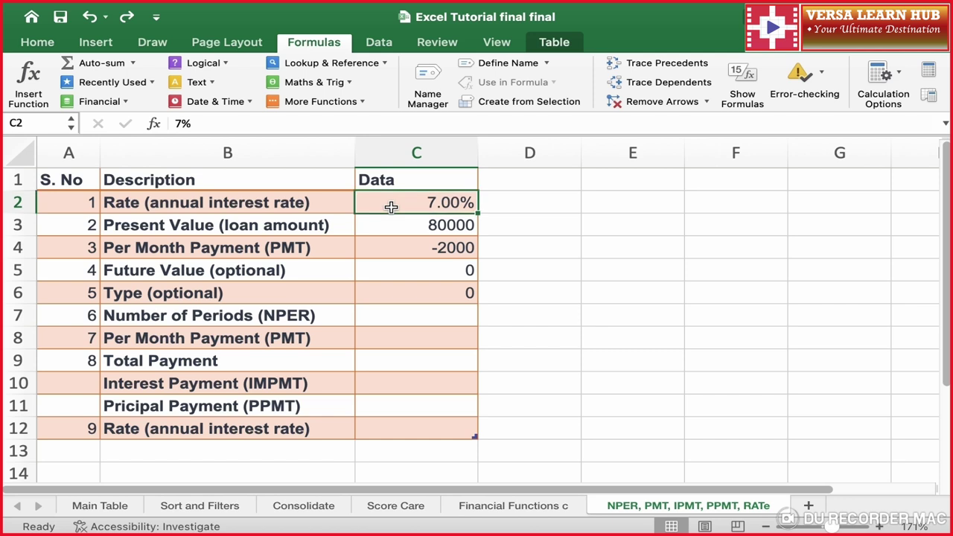
click(401, 252)
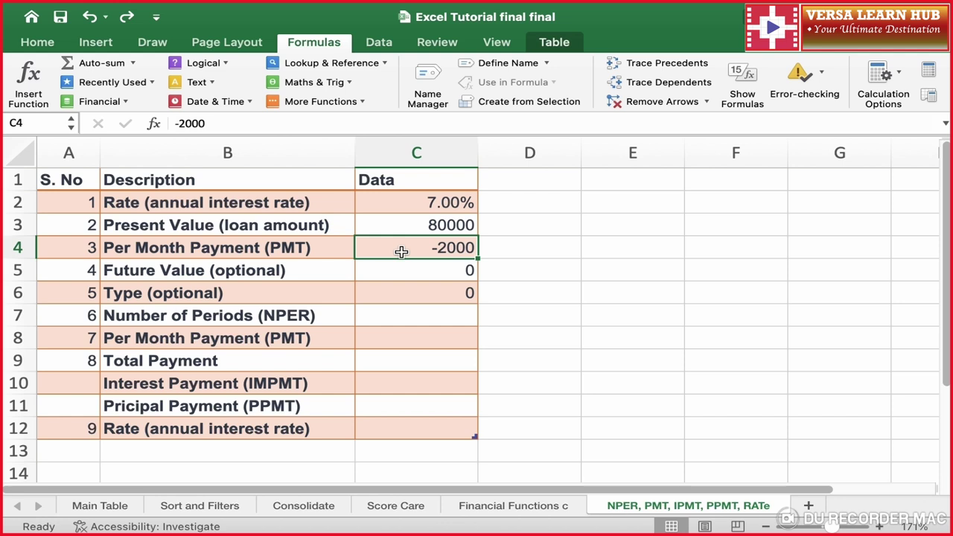
click(460, 222)
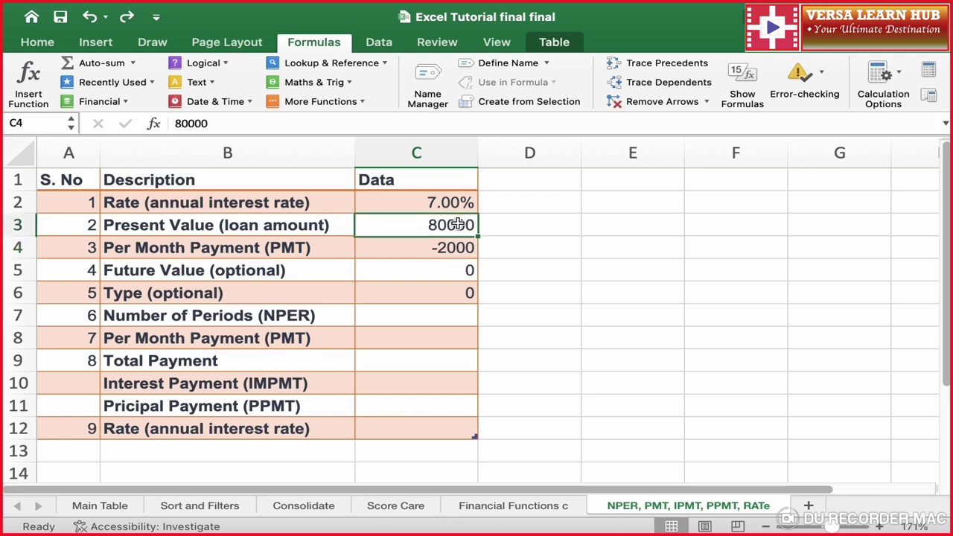
click(438, 203)
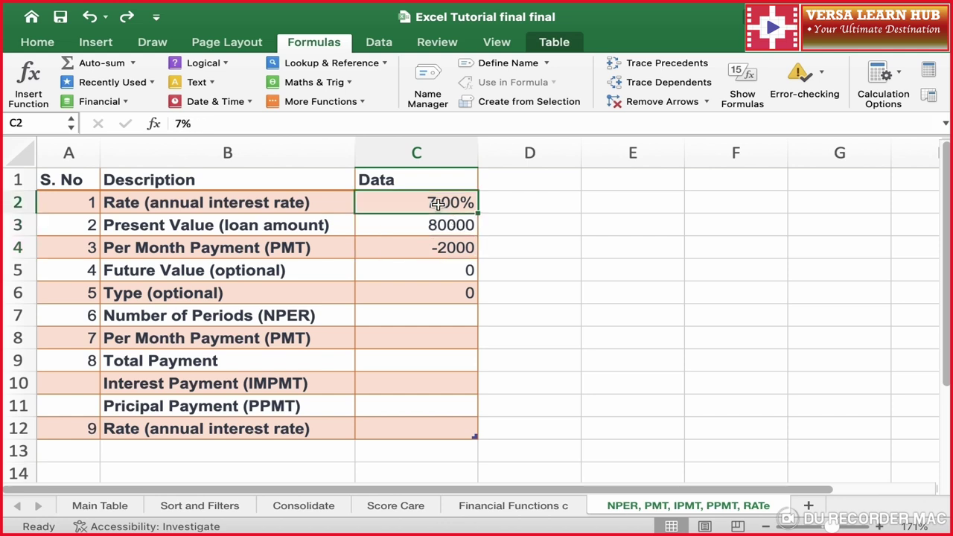
click(436, 271)
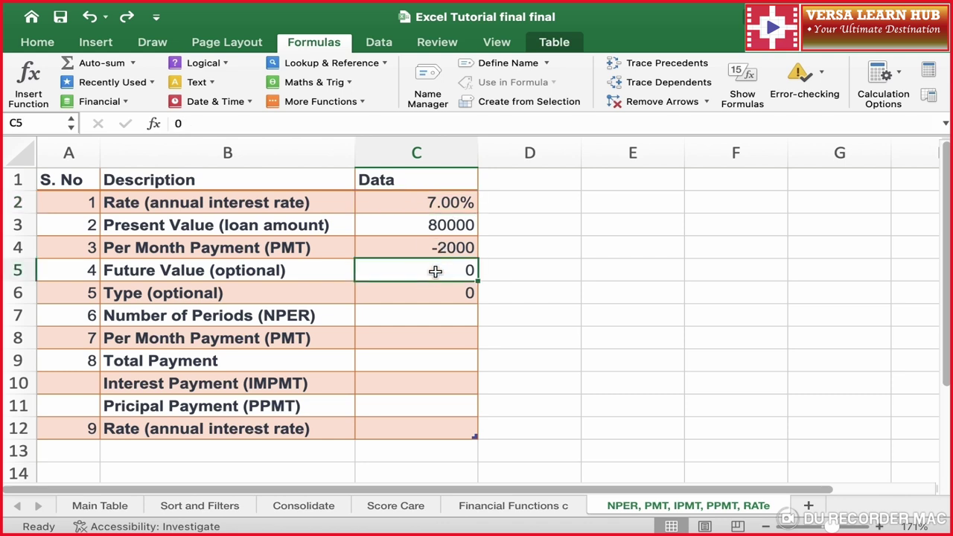
click(452, 295)
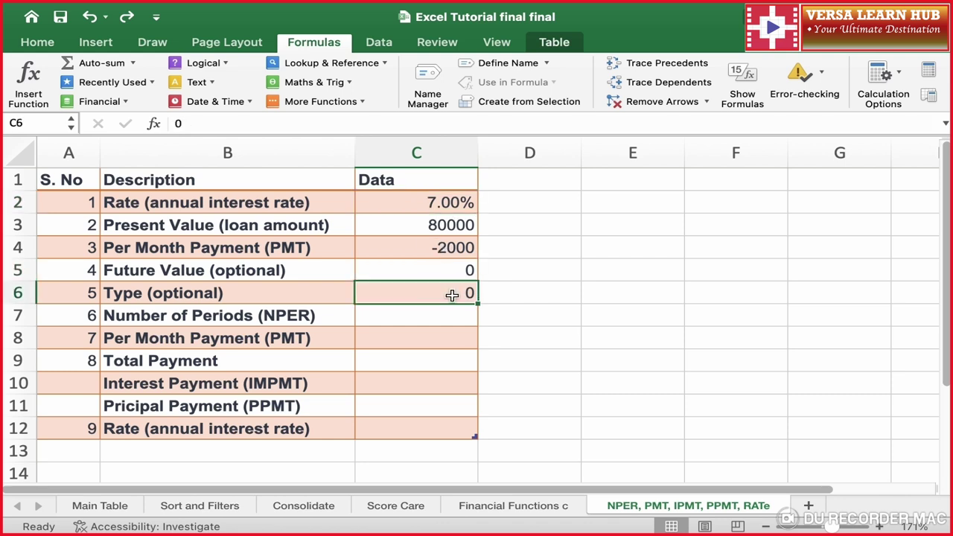
- Point out the NPER label, loan amount and rate, then select C7 for the periods result
click(274, 316)
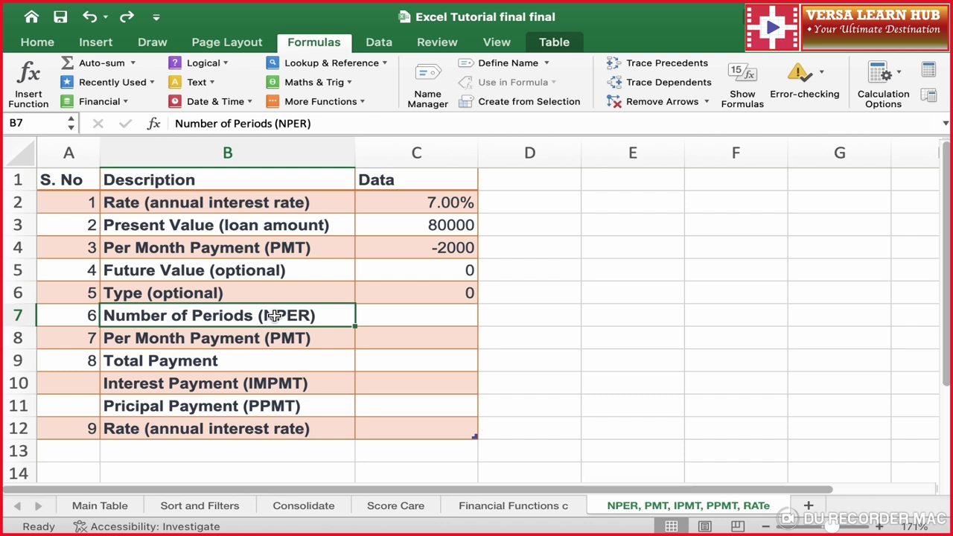
click(456, 229)
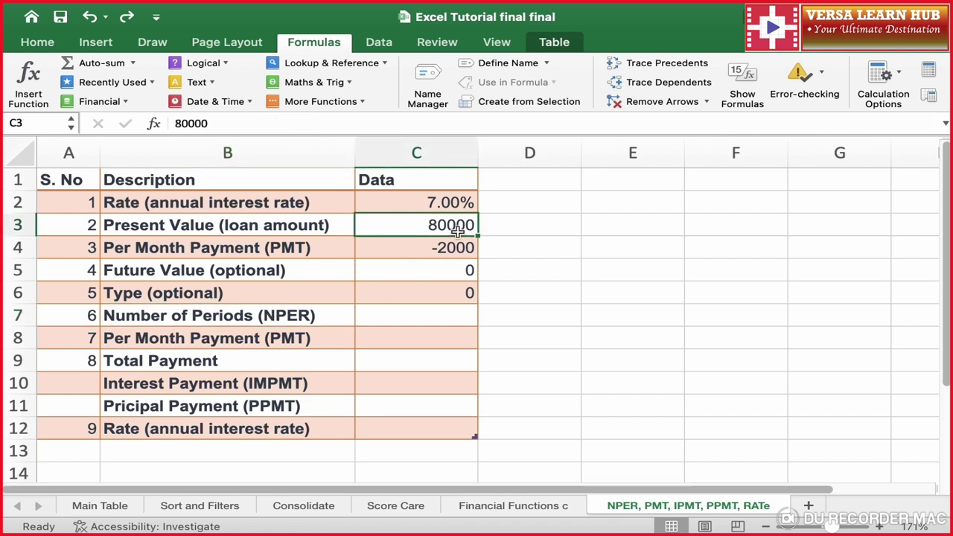
click(423, 206)
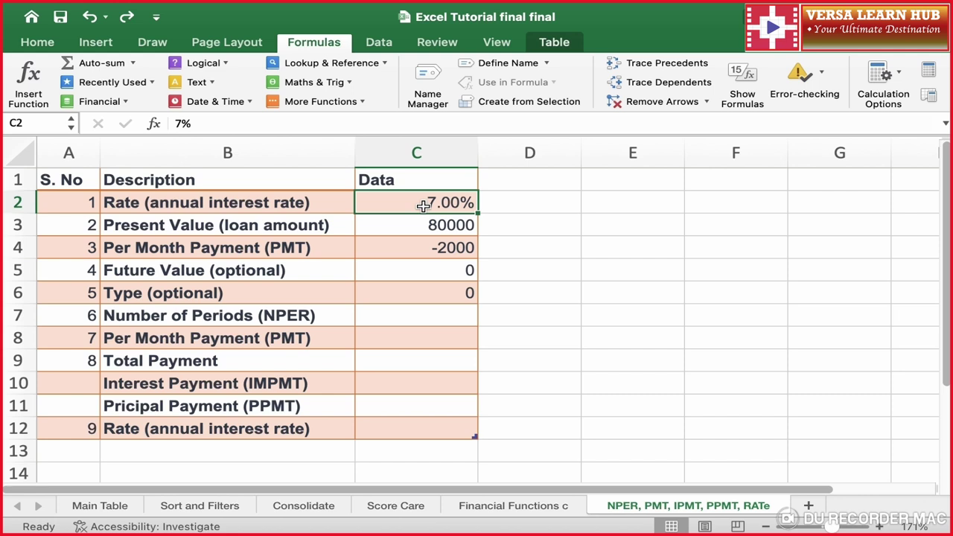
click(429, 315)
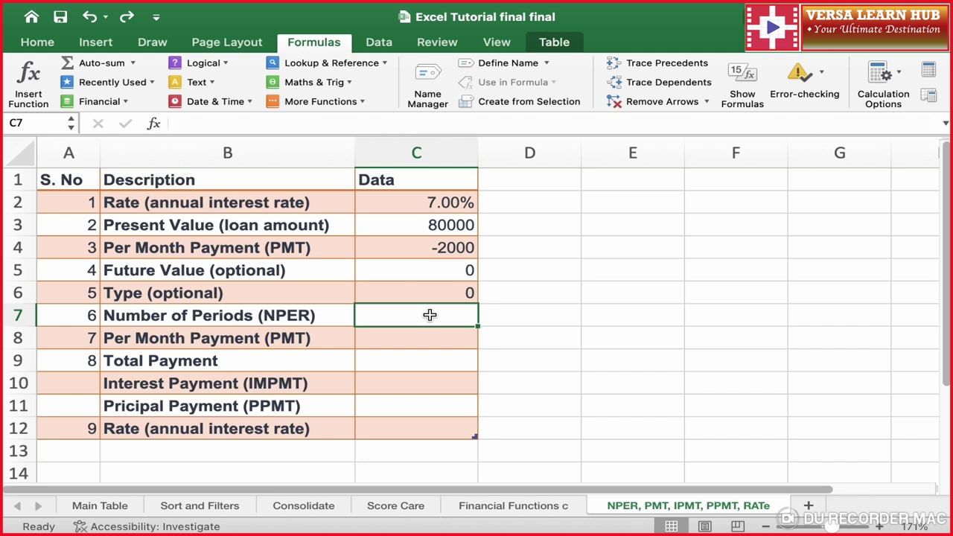
- Insert an empty NPER function into C7 by searching 'nper' in Insert Function
click(30, 82)
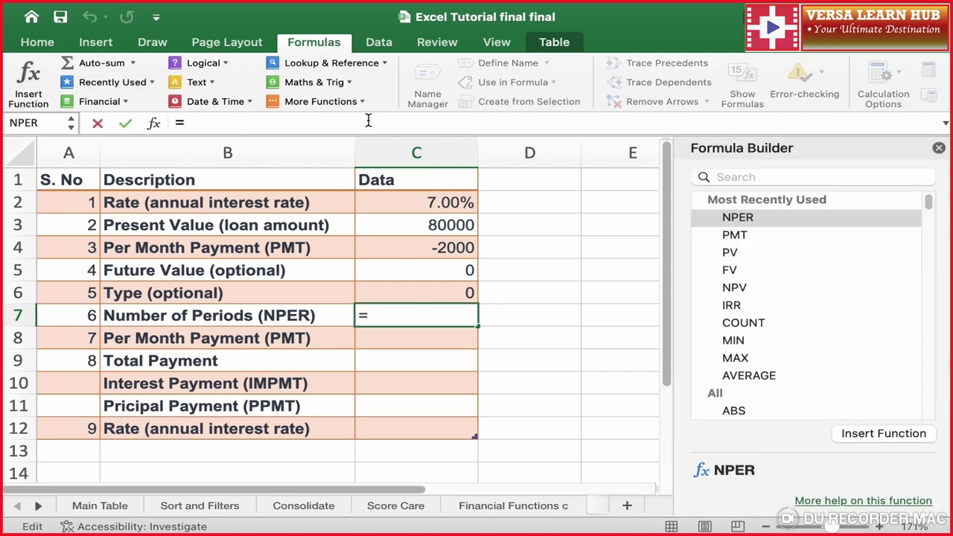
click(752, 177)
text(n)
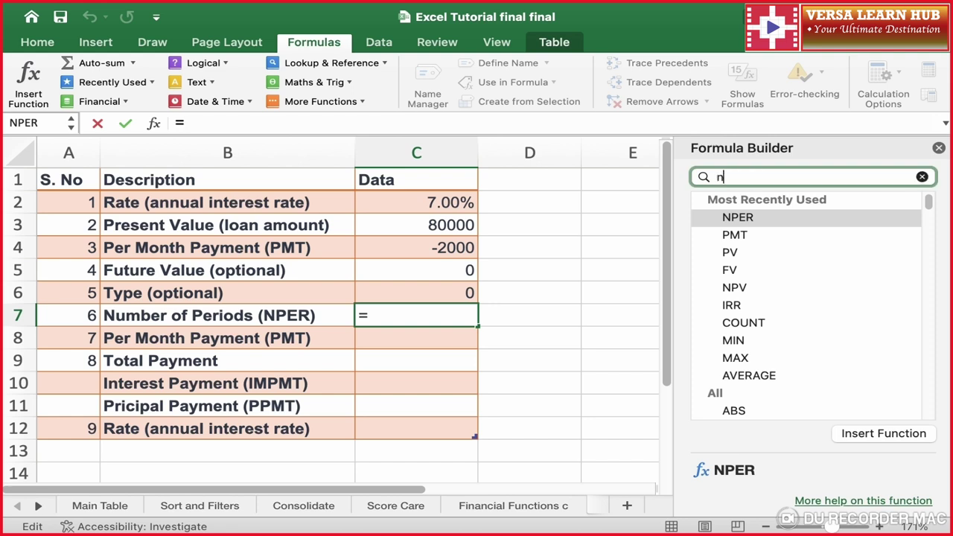
text(per)
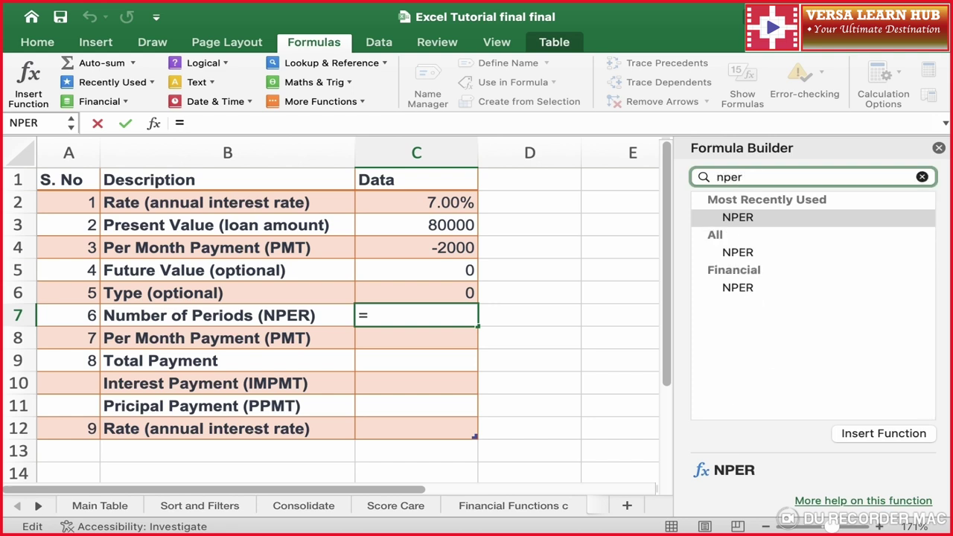
double_click(738, 217)
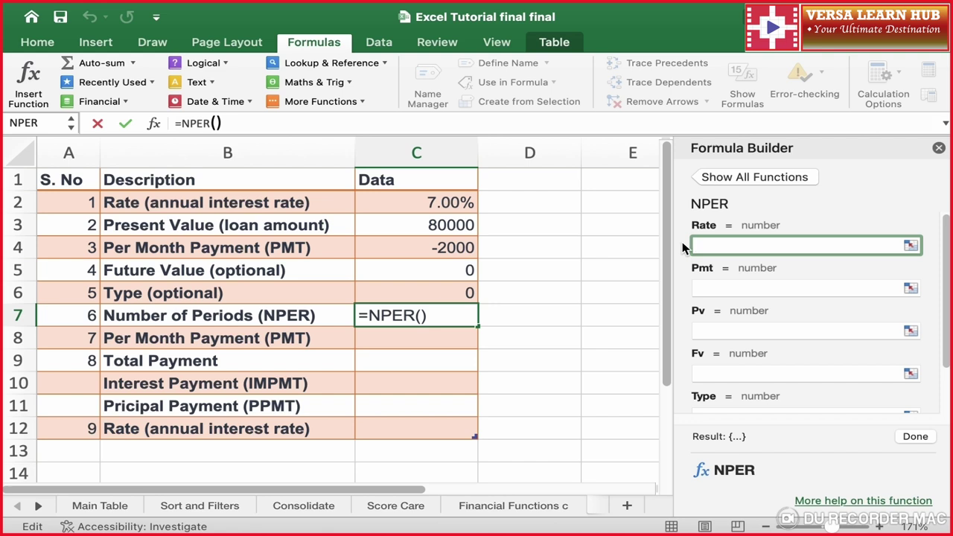
- Enter =NPER(C2/12,C4,C3) in C7, giving 45.68183692 payment periods
click(444, 199)
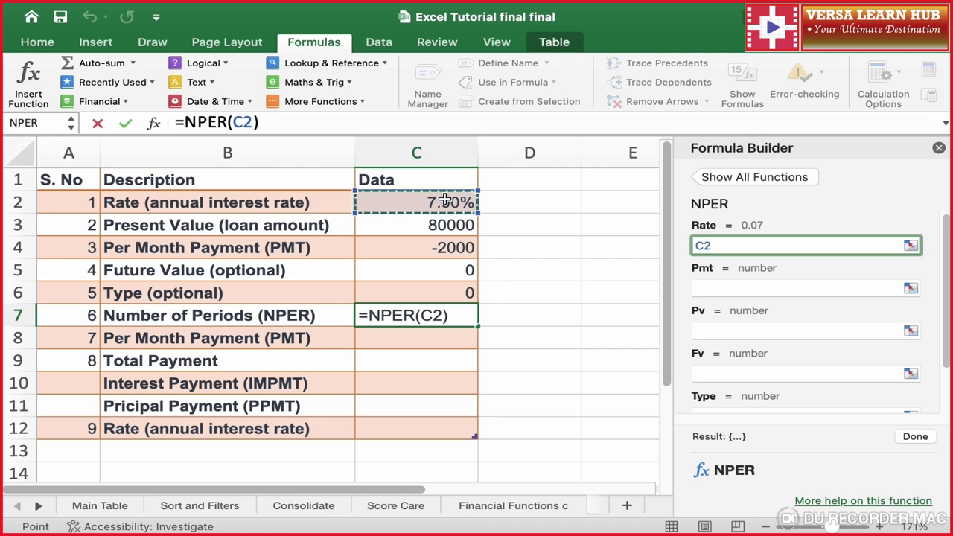
text(/12)
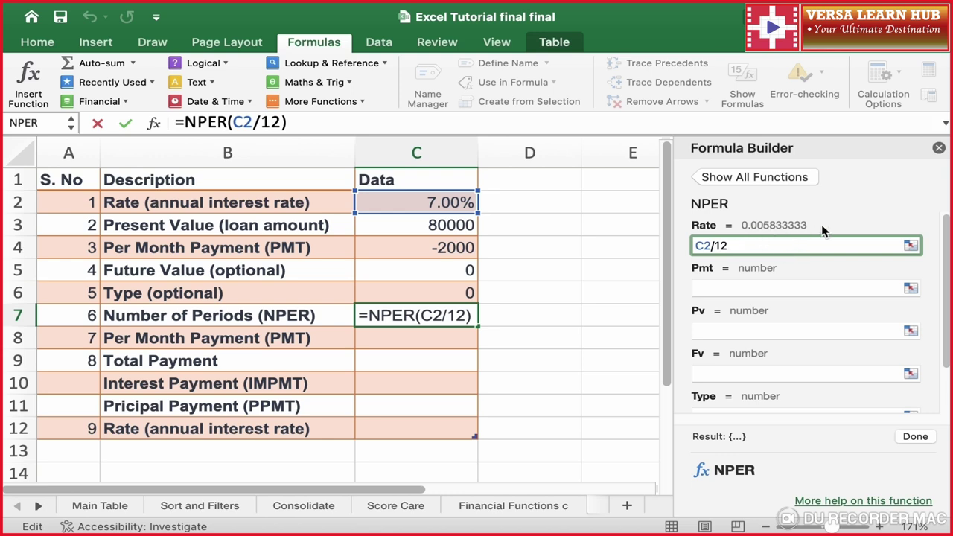
click(742, 290)
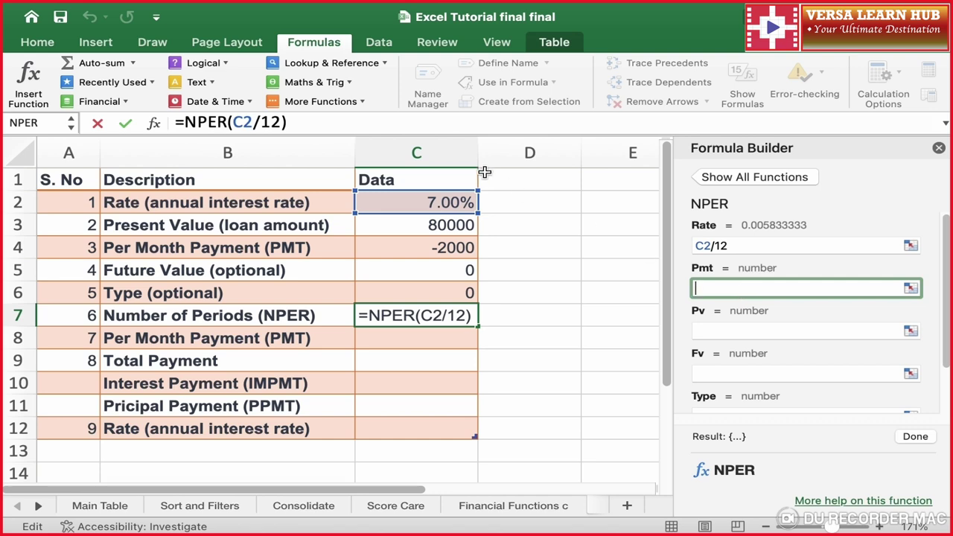
click(462, 247)
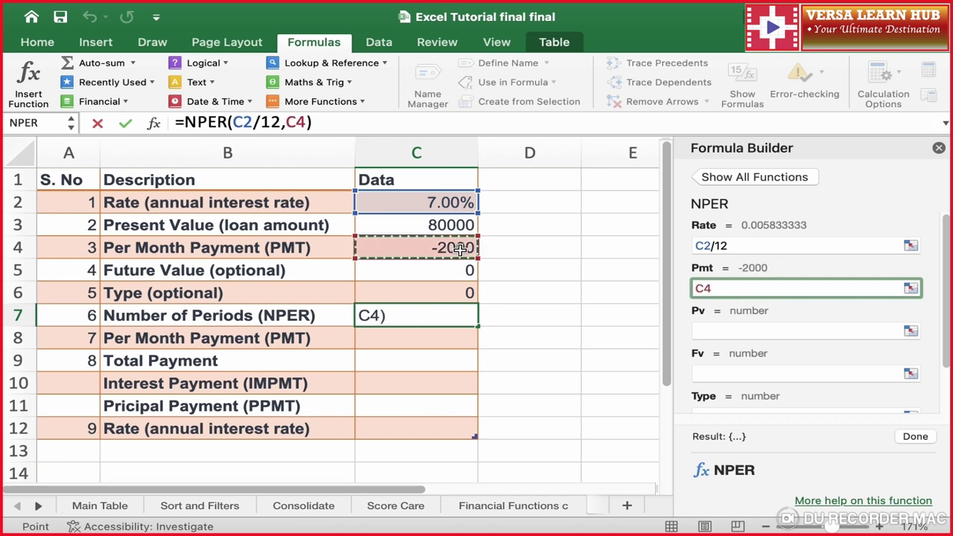
click(717, 328)
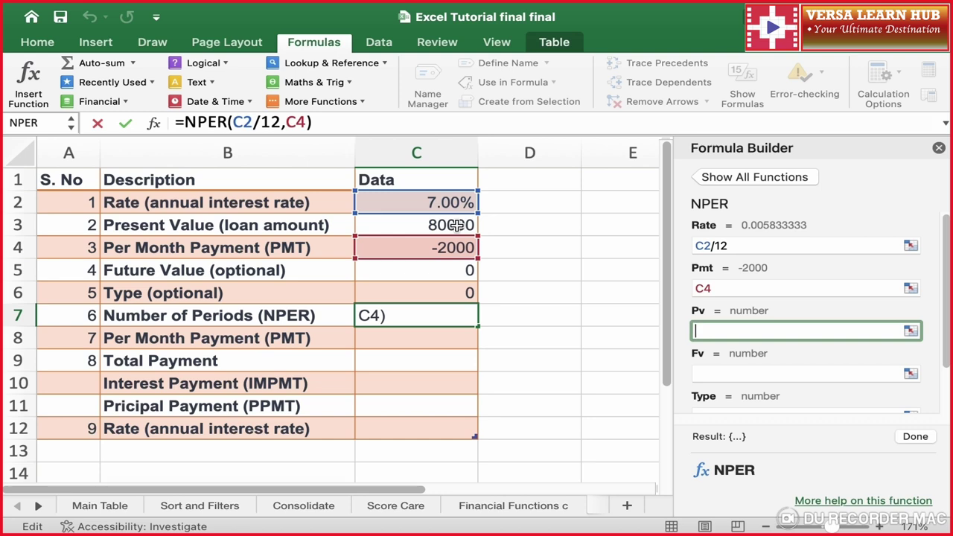
click(456, 224)
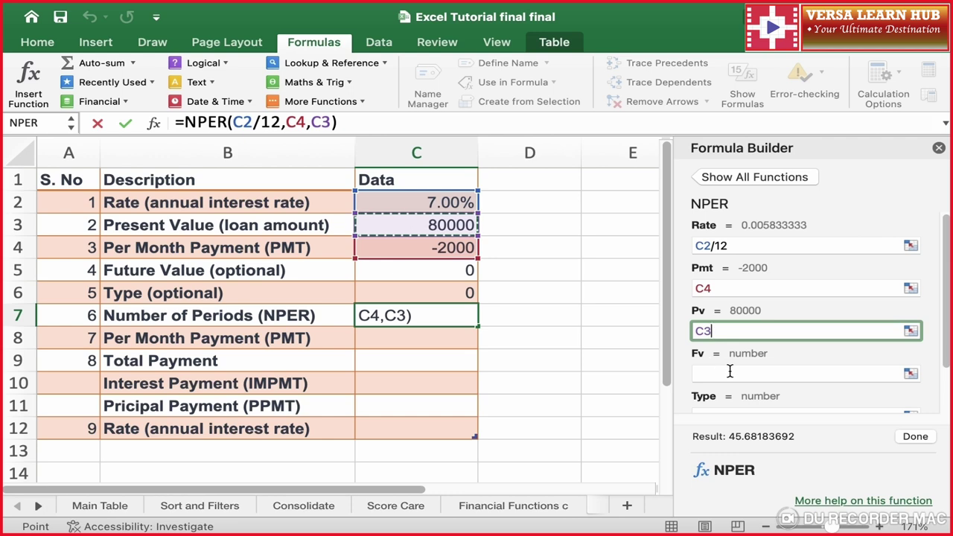
scroll(729, 367, down, 3)
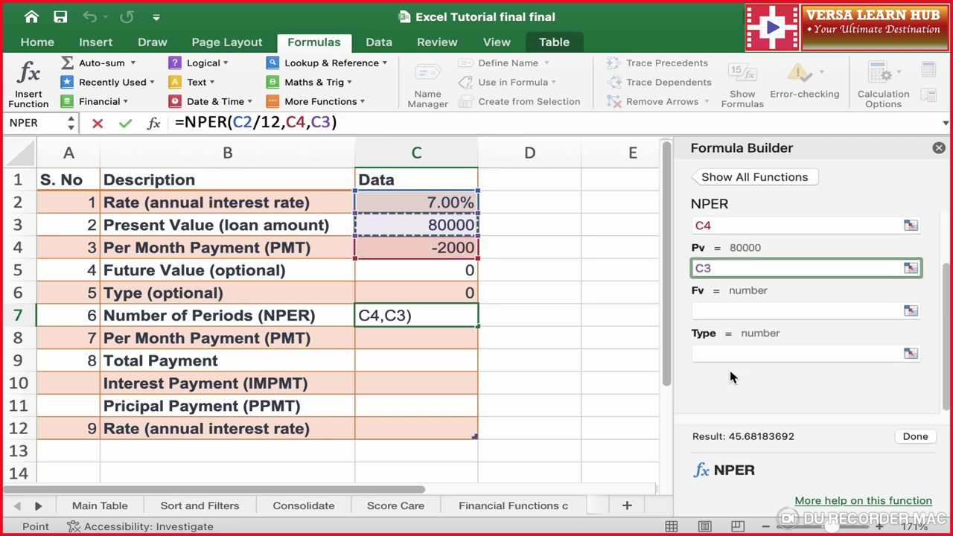
click(916, 437)
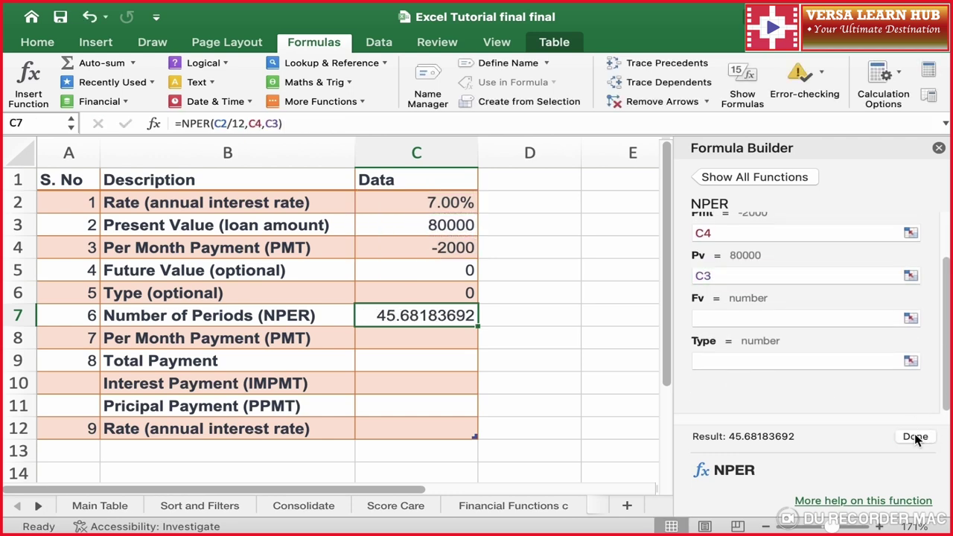
click(939, 148)
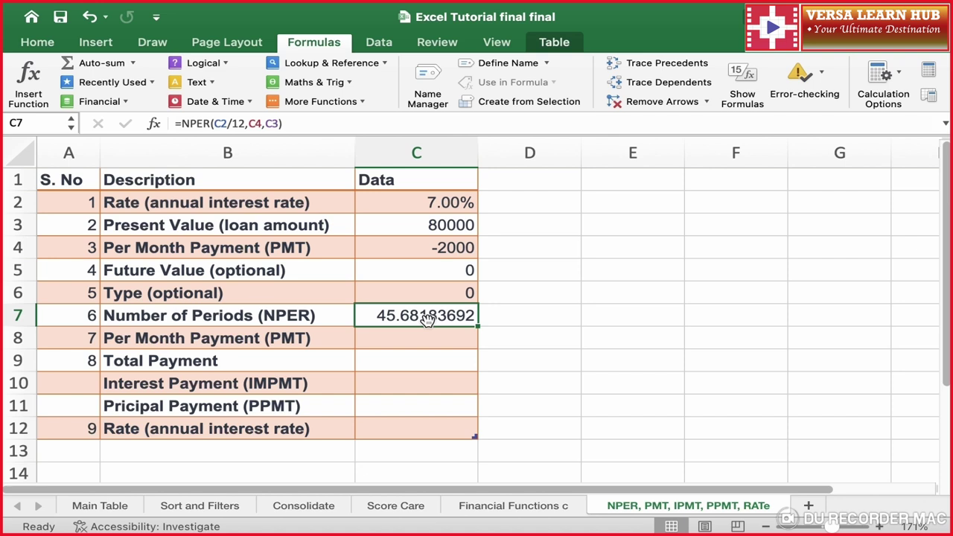
- Review the loan, rate and payment in C2–C4 and the NPER result in C7, ending on C8
click(456, 232)
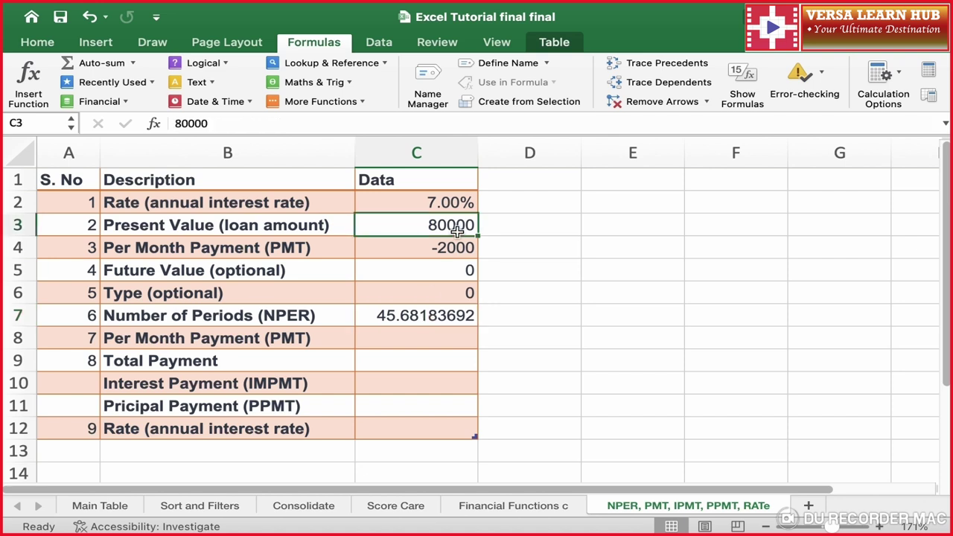
click(424, 208)
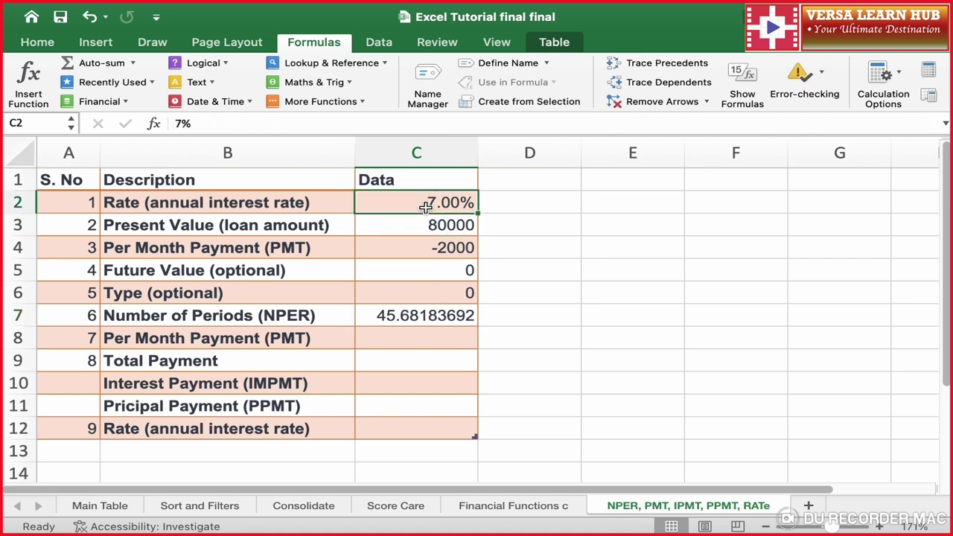
click(444, 248)
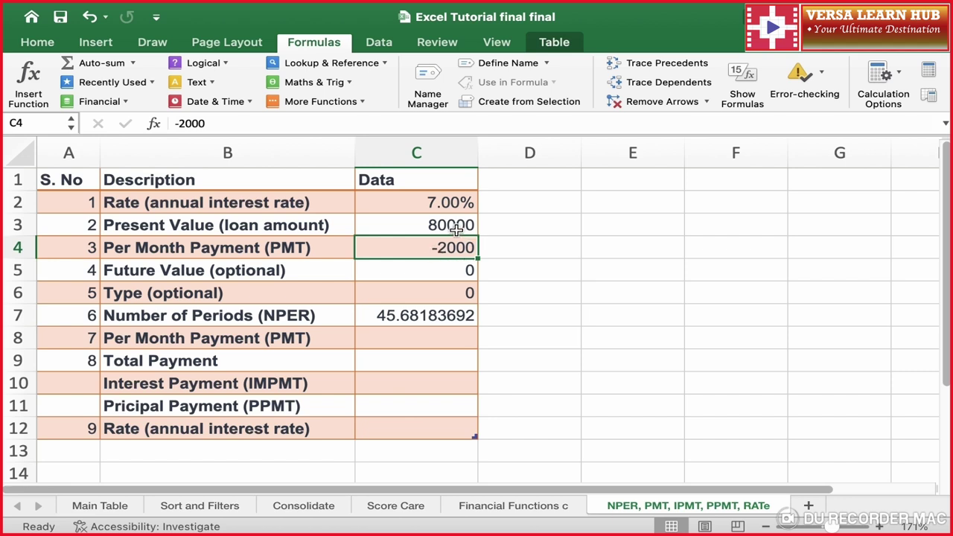
click(457, 231)
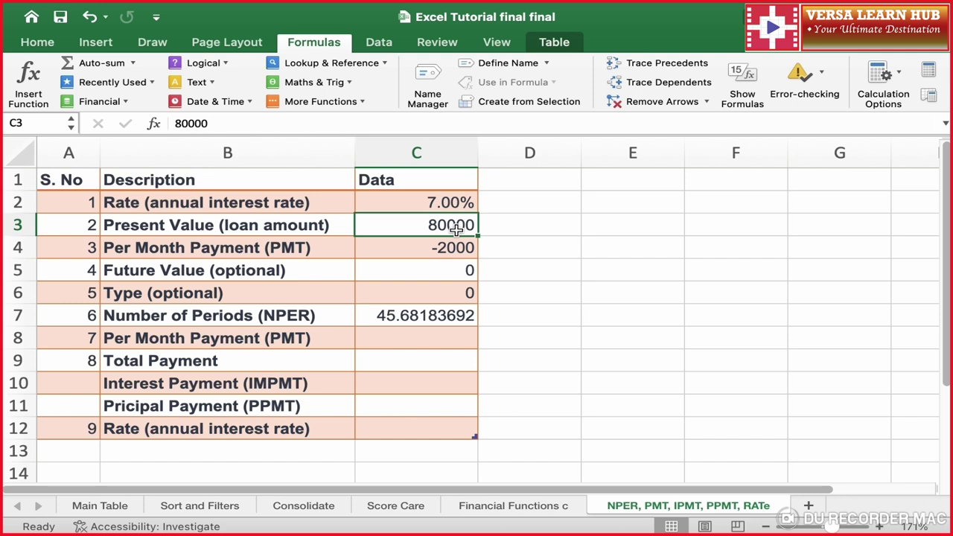
click(439, 209)
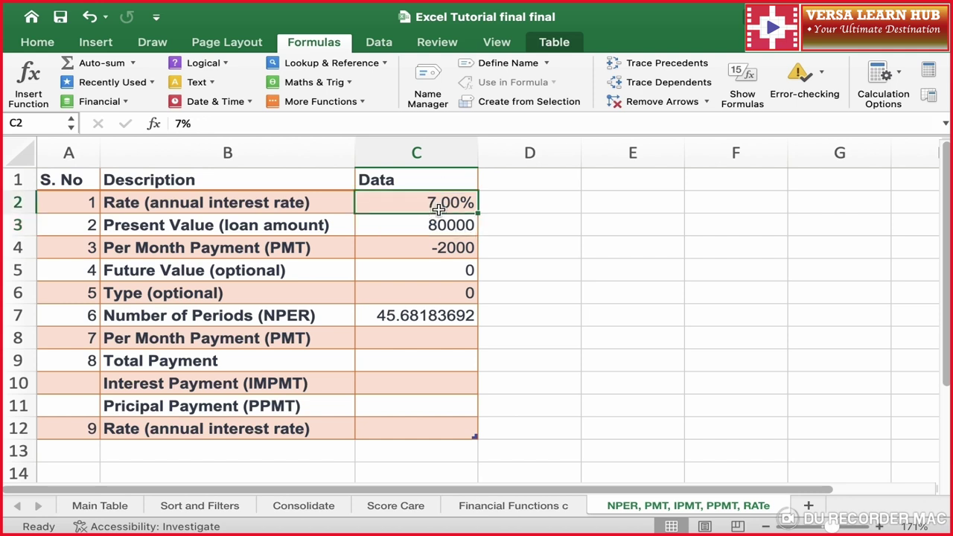
click(401, 318)
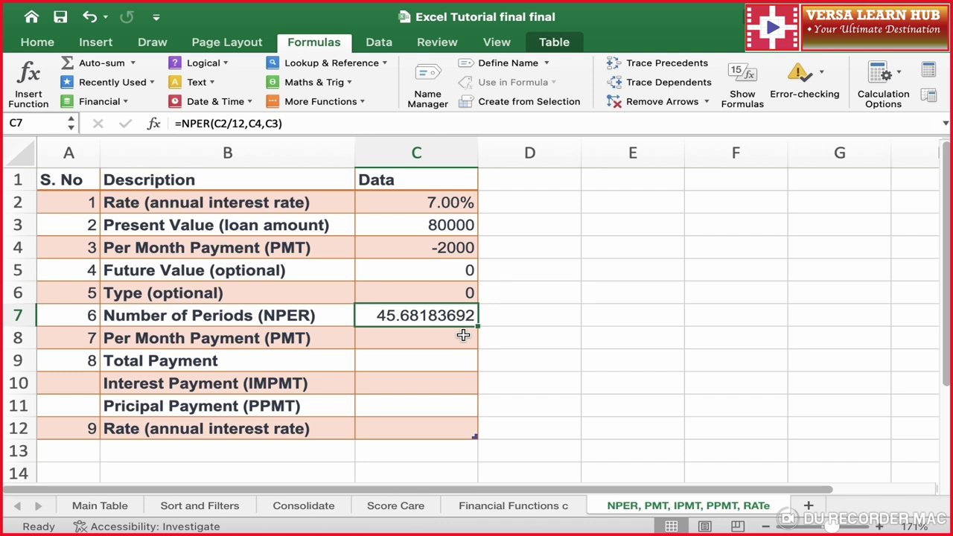
click(437, 343)
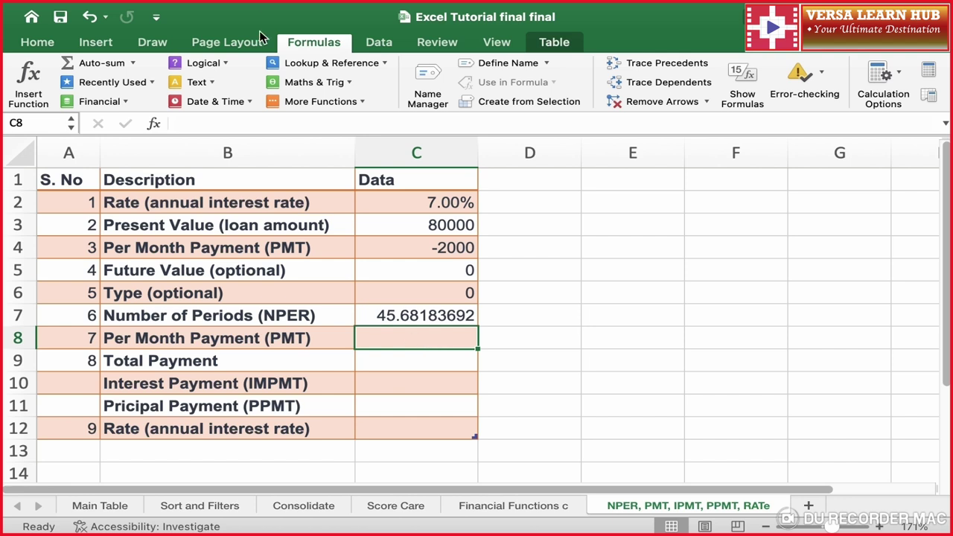
- Insert an empty PMT function into C8 by searching 'pmt' in Insert Function
click(39, 98)
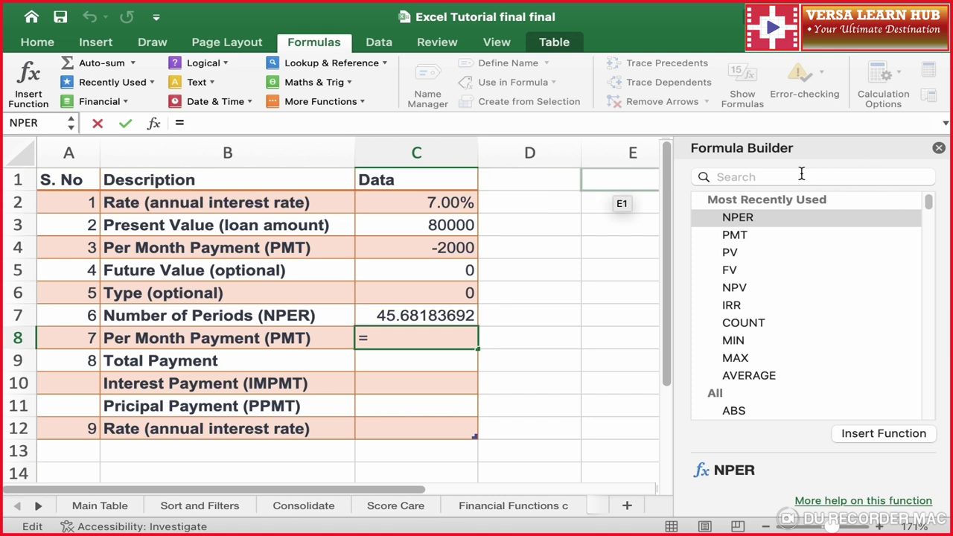
click(797, 176)
text(pmt)
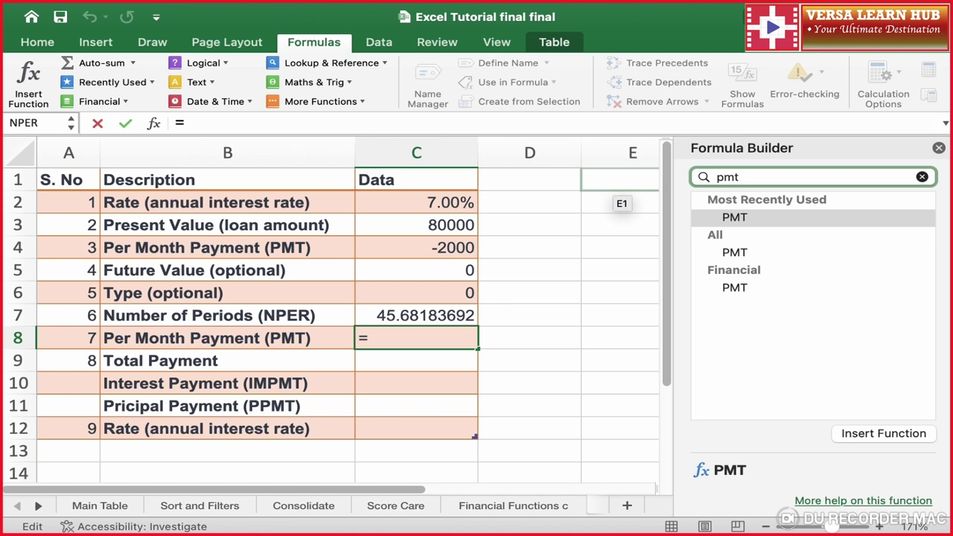
double_click(737, 218)
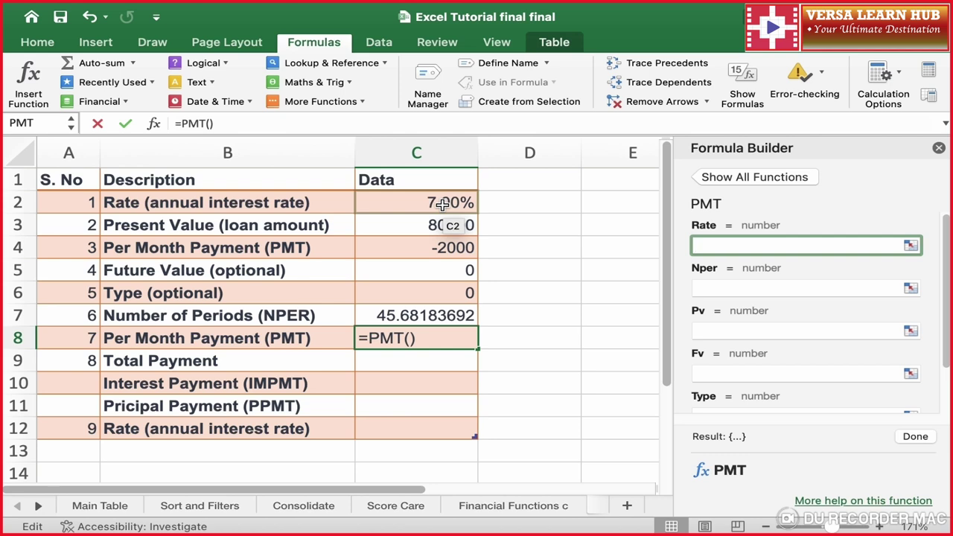
- Enter =PMT(C2/12,C7,C3) in C8, returning (Rs2,000.00) as the monthly payment
click(442, 204)
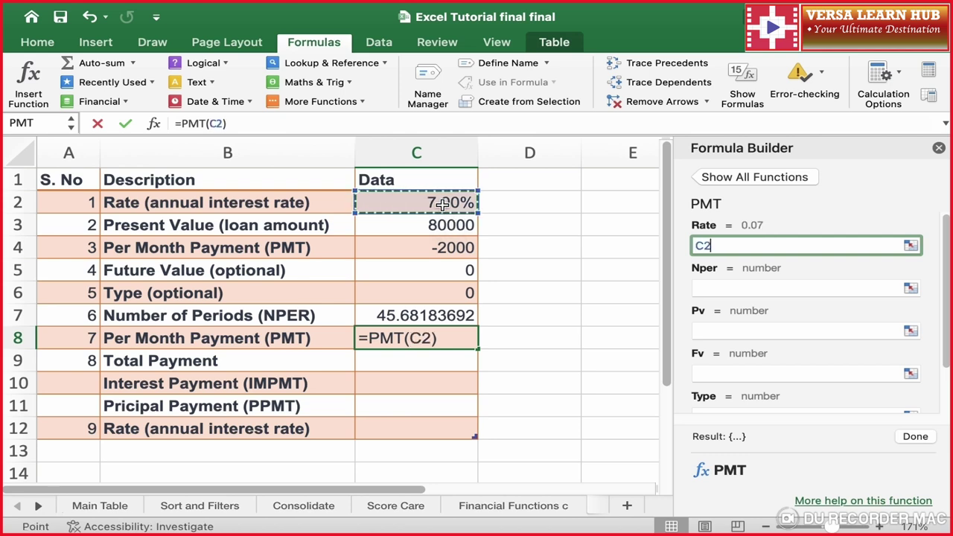
text(/12)
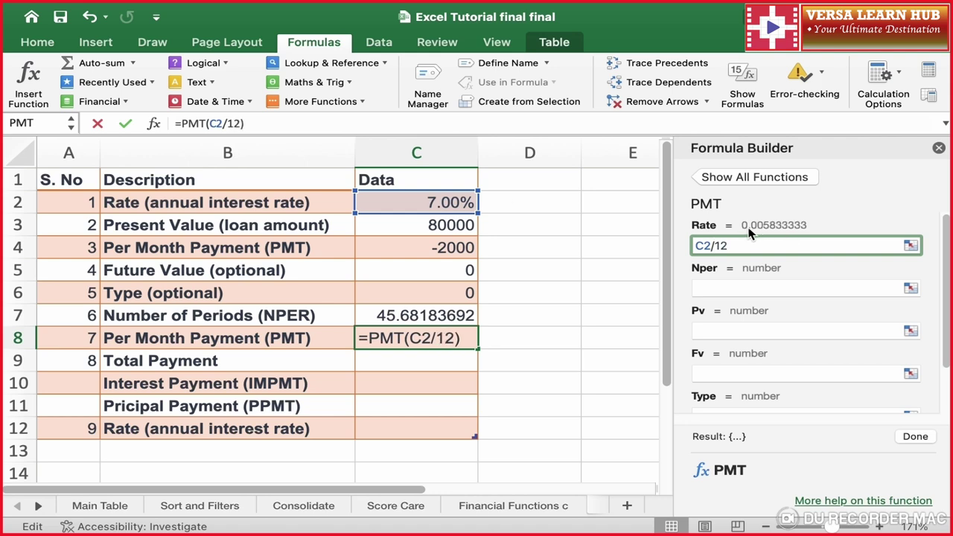
click(707, 290)
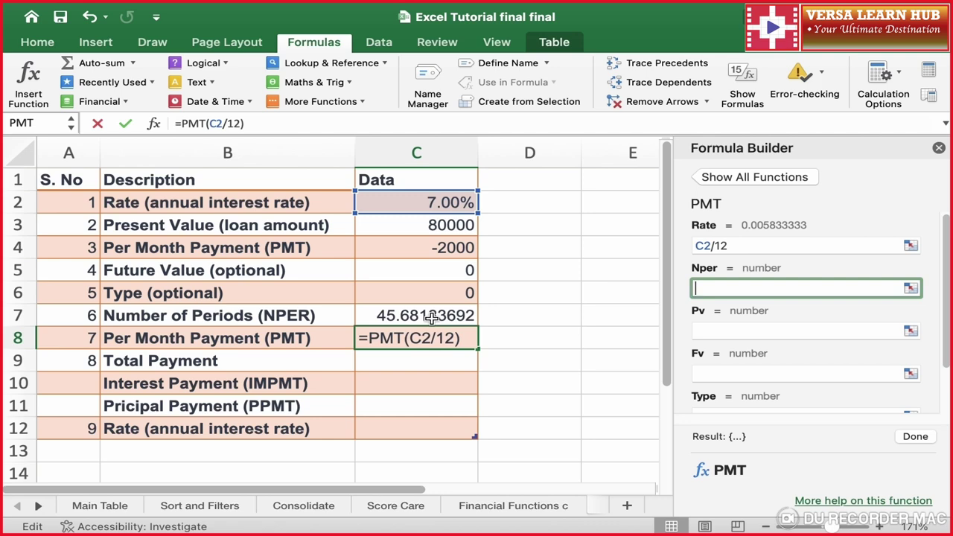
click(432, 317)
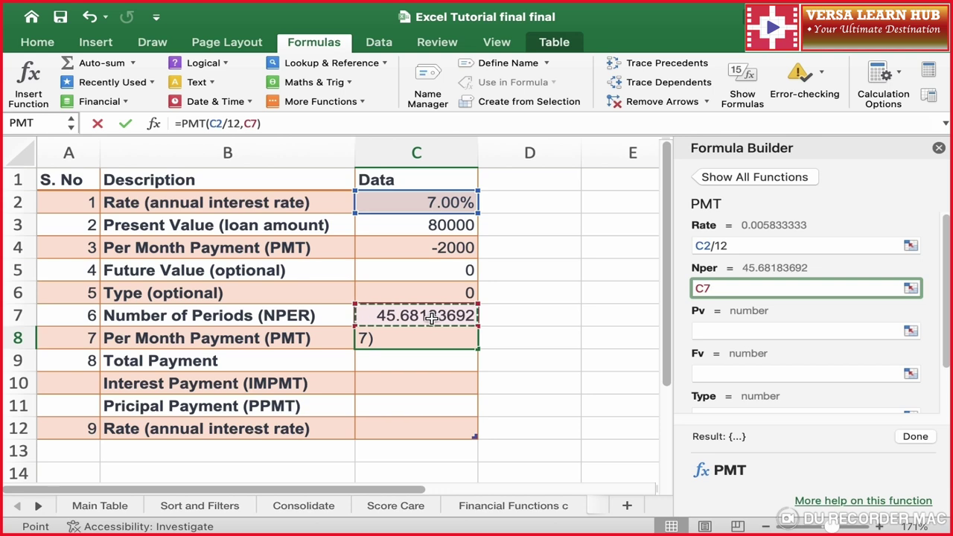
click(712, 333)
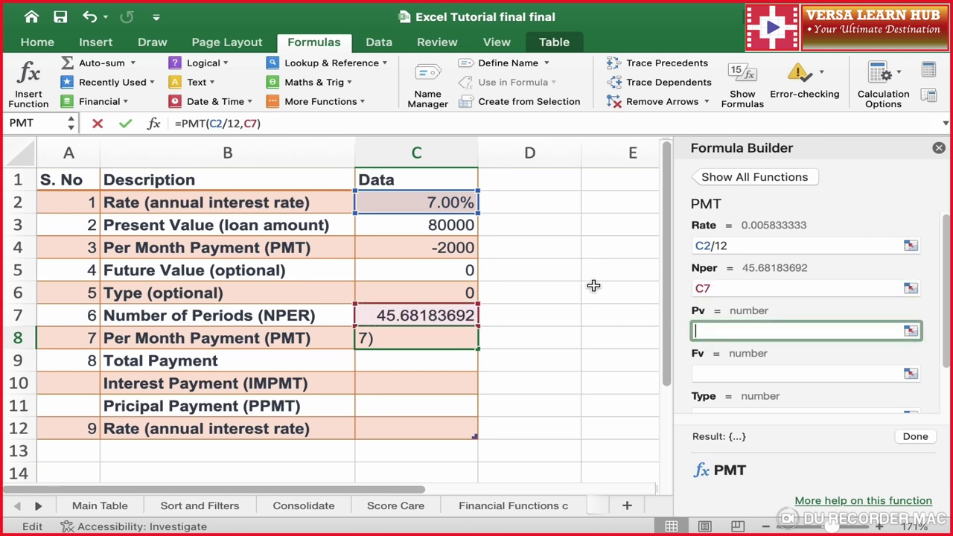
click(452, 225)
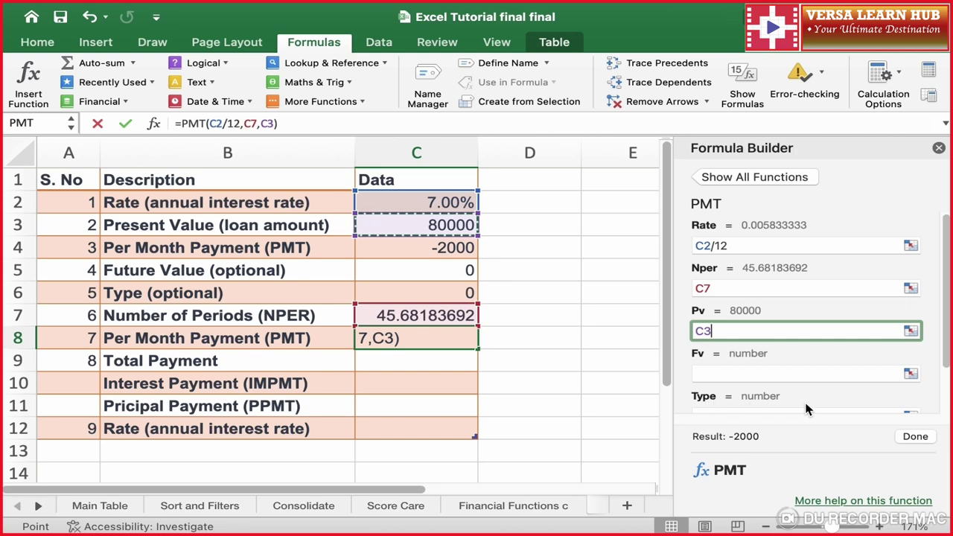
click(916, 438)
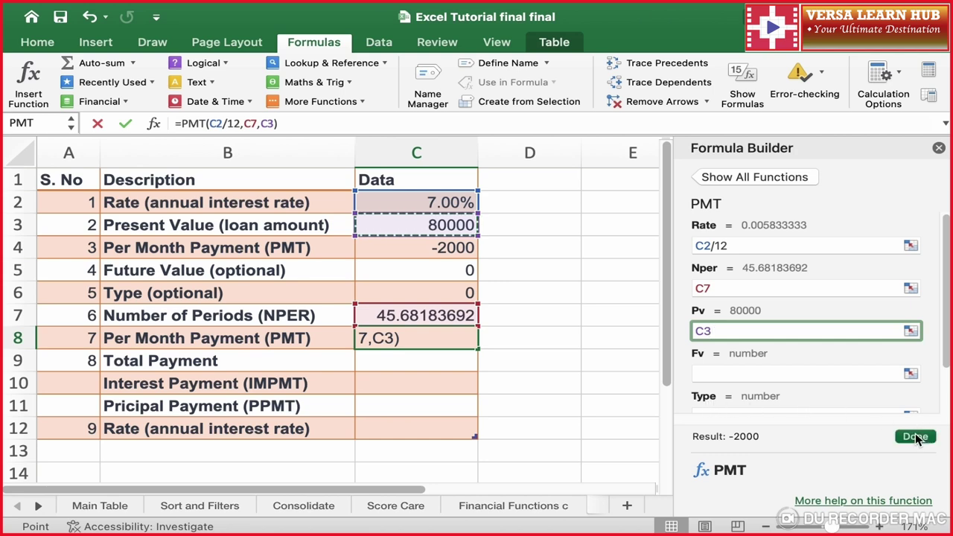
- Close the function helper, review loan, rate and payment in C3, C2, C4, then select C9
click(939, 148)
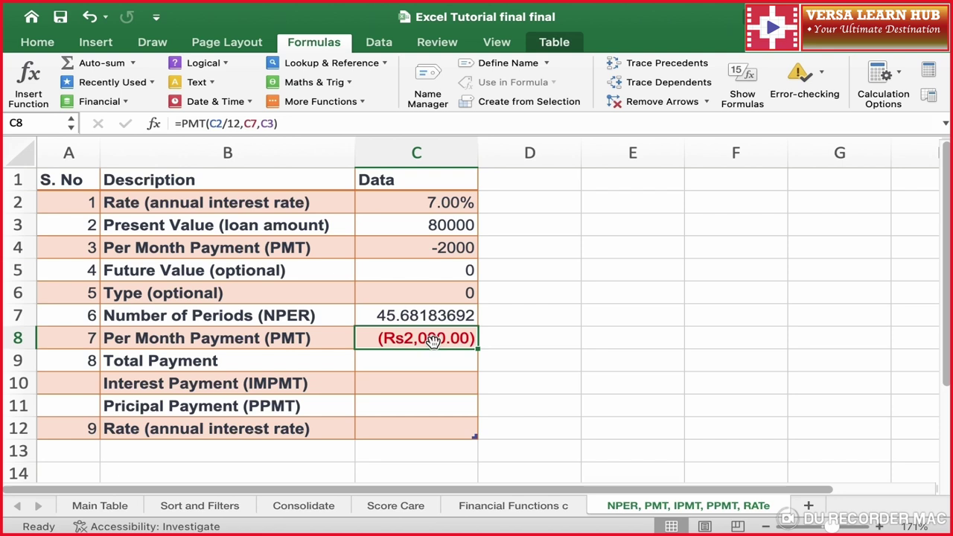
click(450, 229)
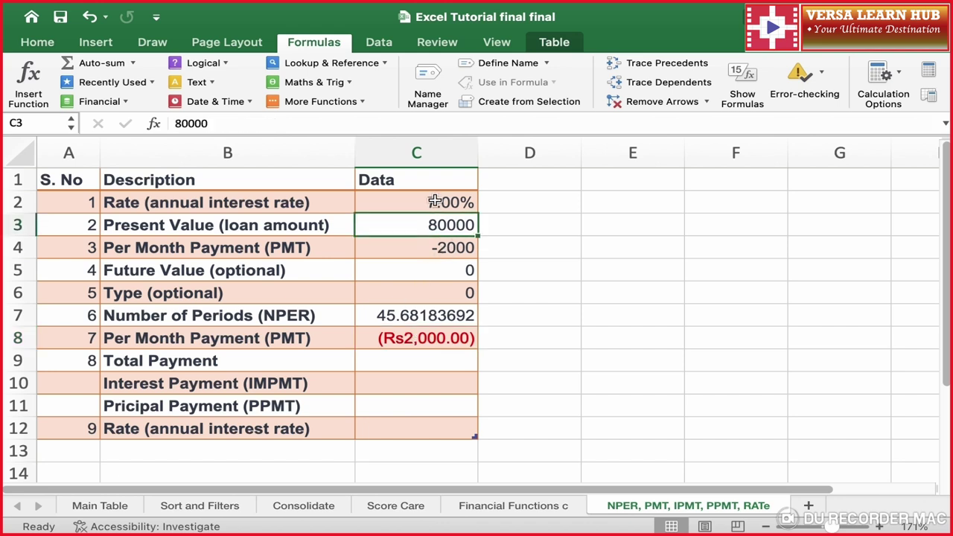
click(435, 202)
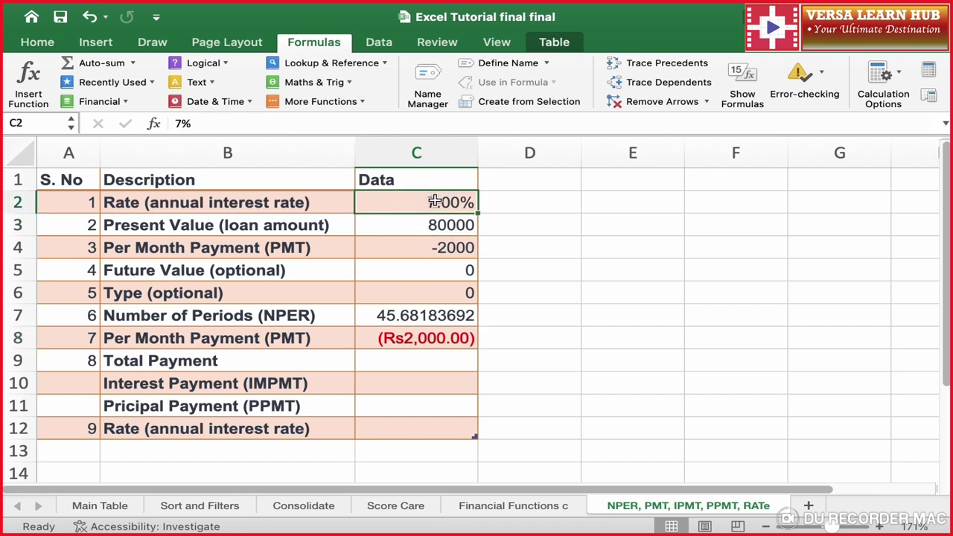
click(445, 247)
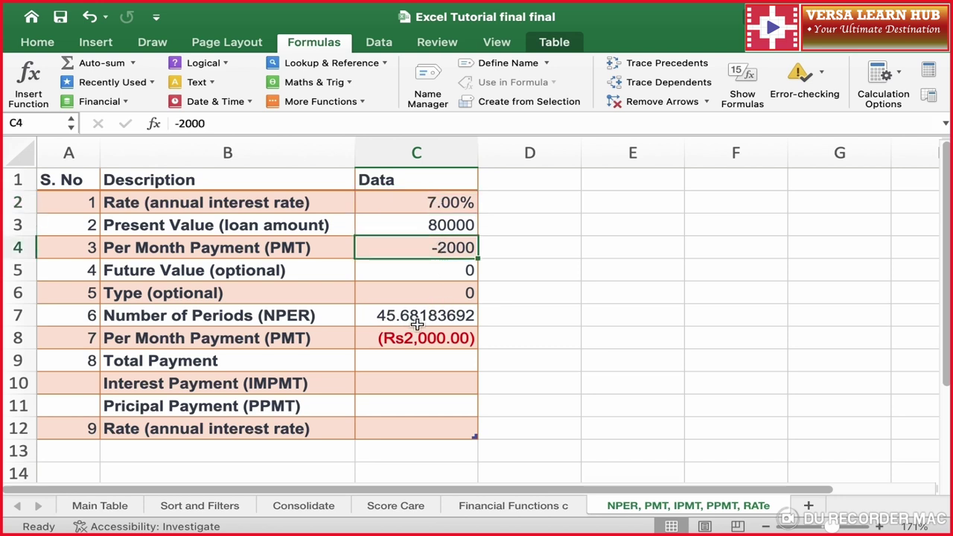
click(420, 363)
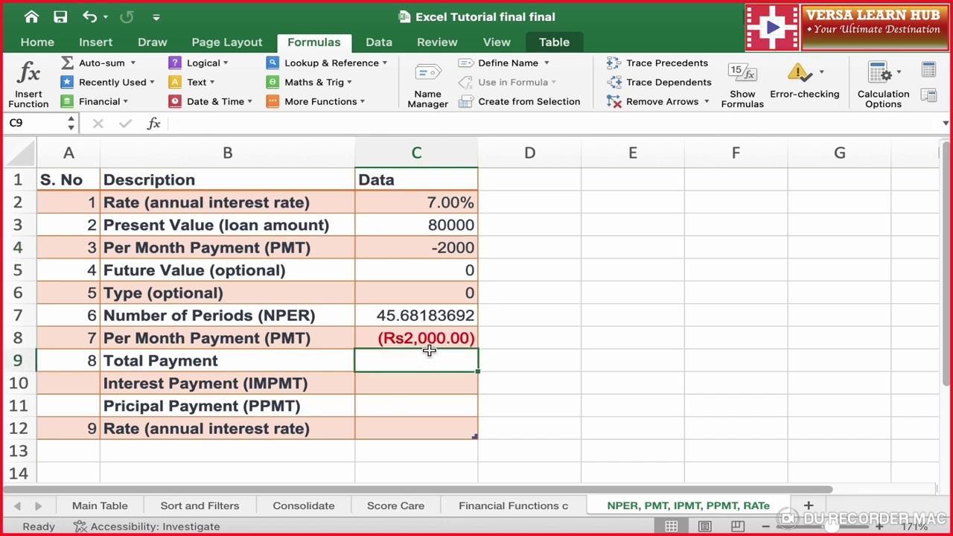
text(=c)
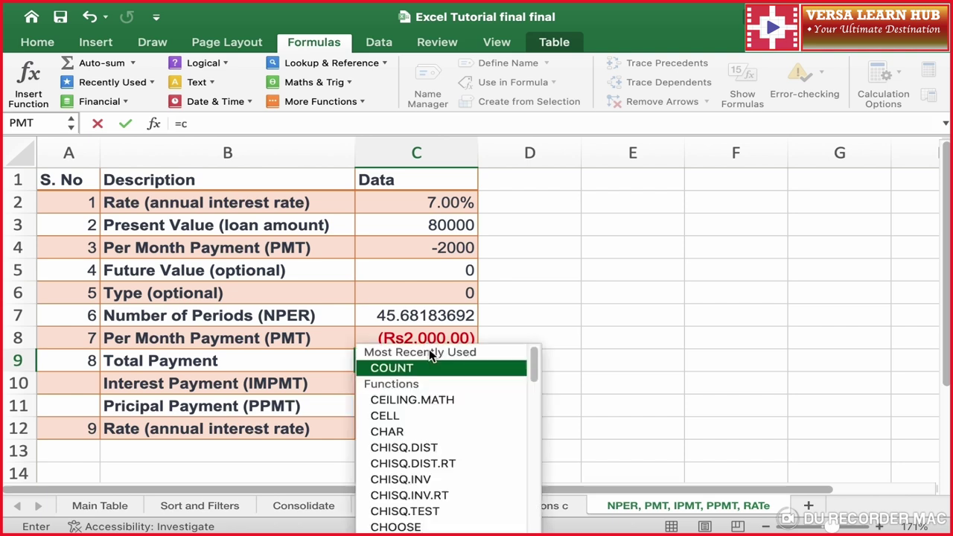
text(7*c)
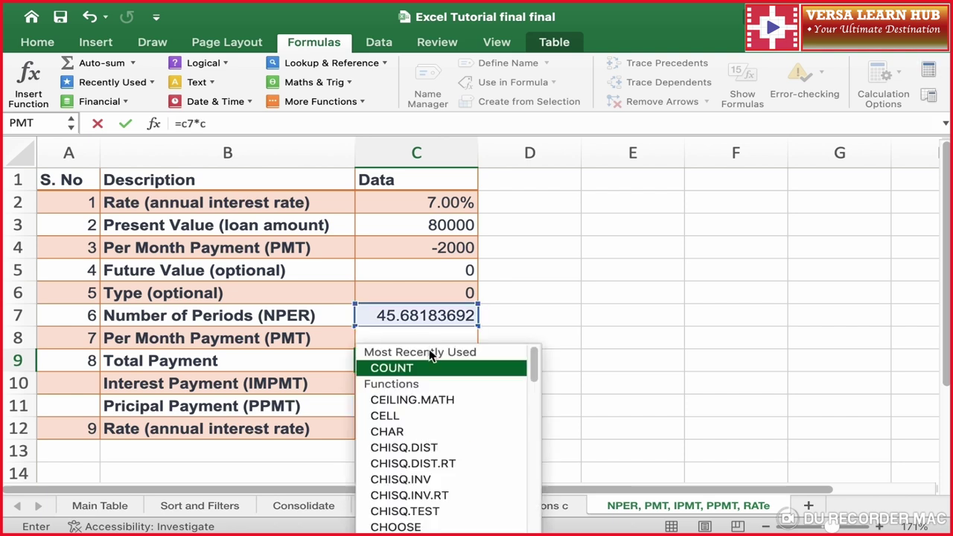
text(8)
key(Return)
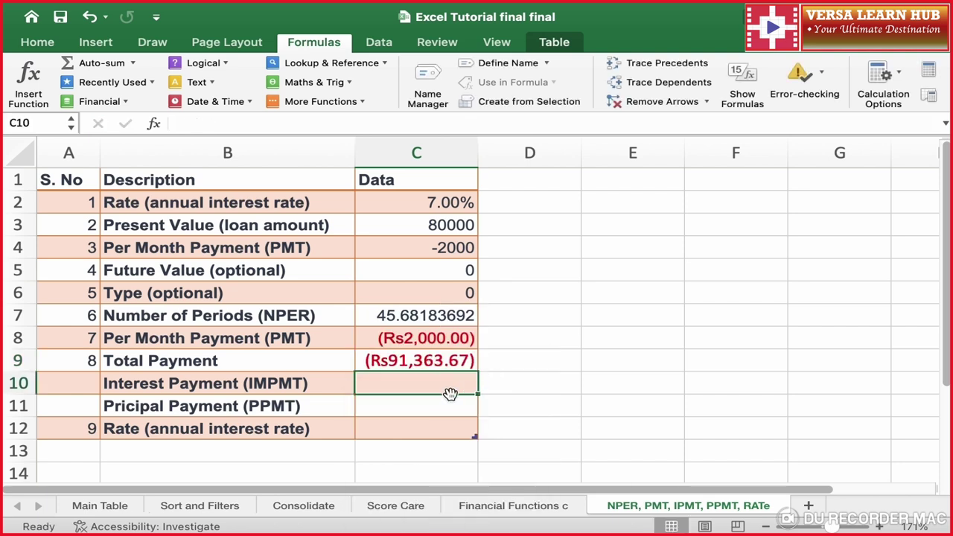
click(404, 363)
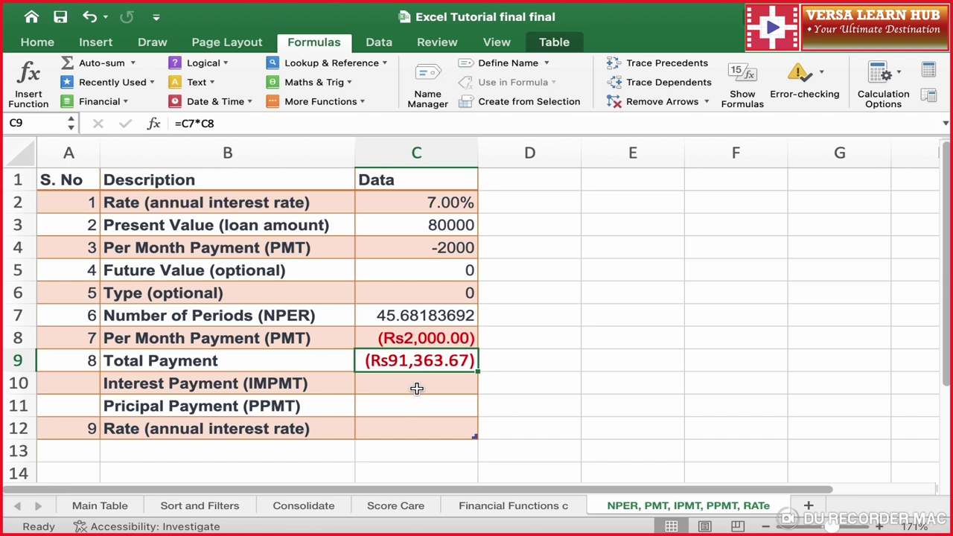
click(451, 225)
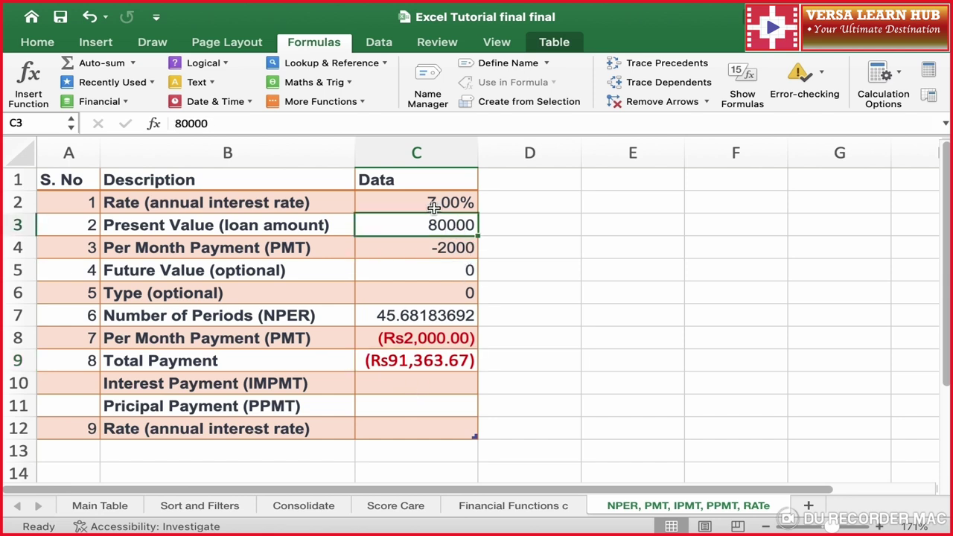
click(430, 203)
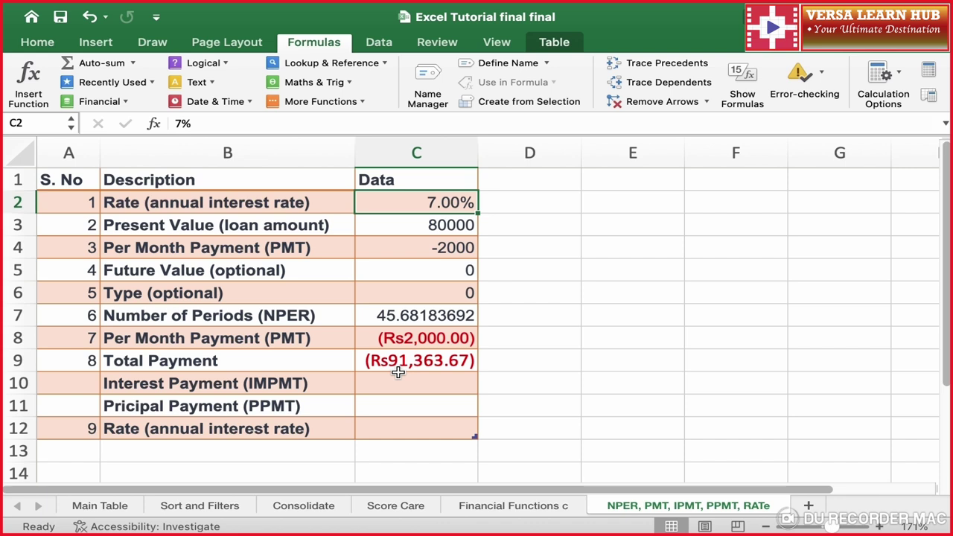
click(420, 385)
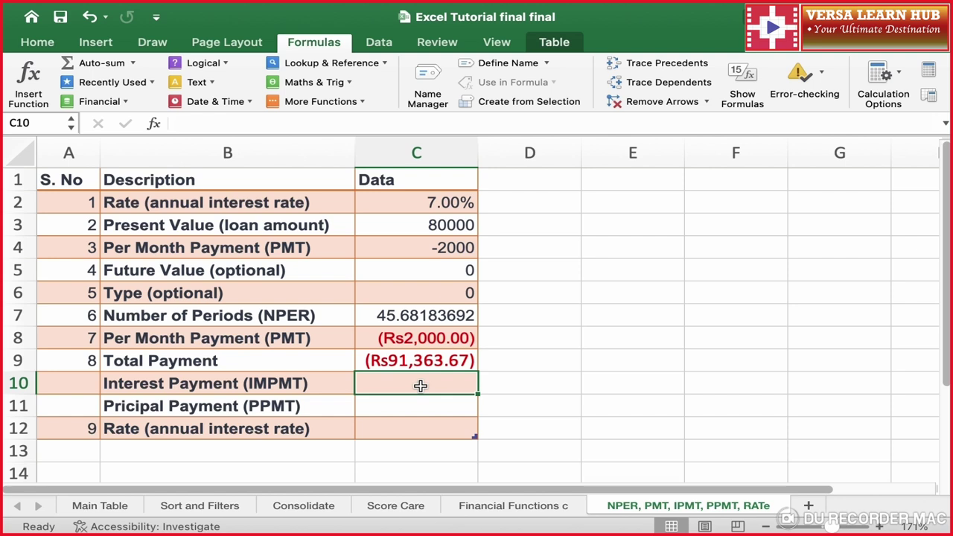
- Enter =IPMT(C2/12,3,C7,C3) in C10, returning (Rs448.73) interest for period 3
text(=)
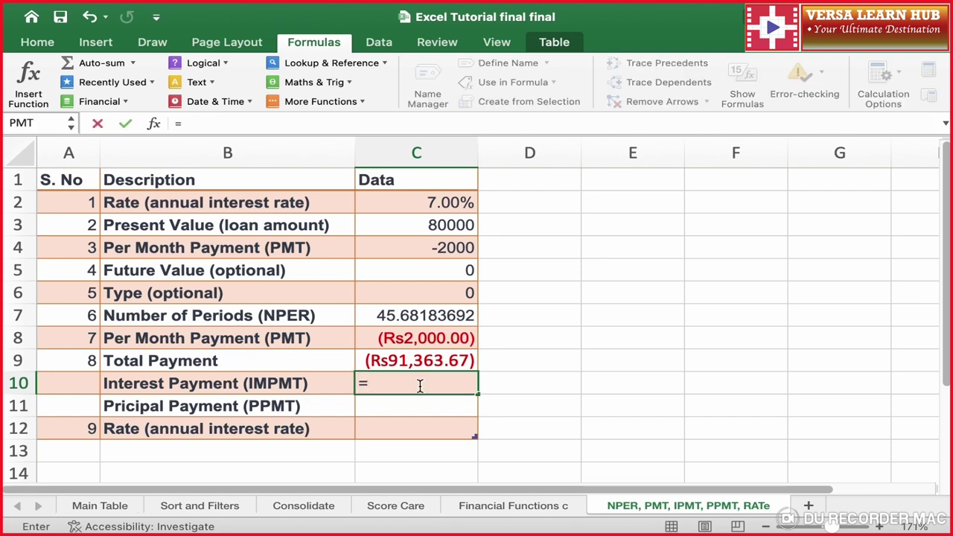
text(ipmt)
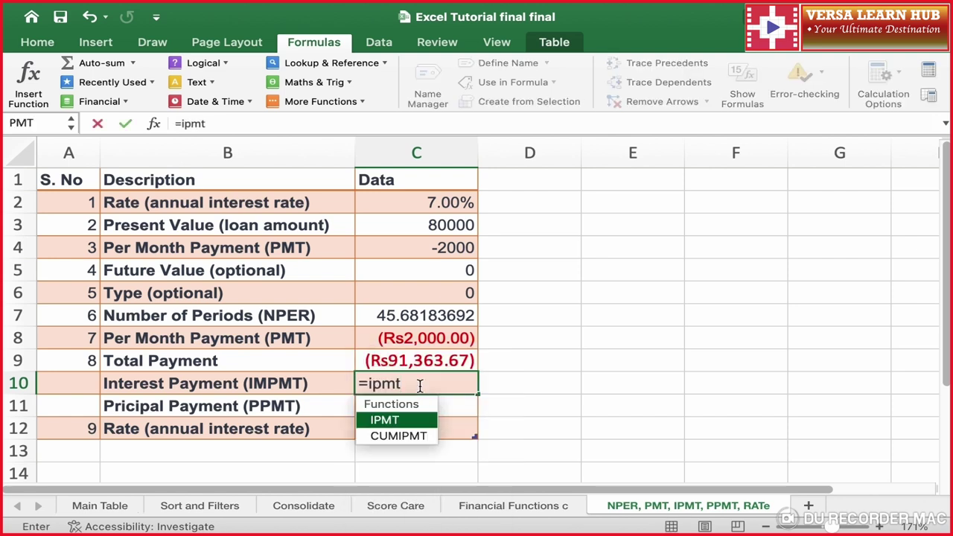
text(()
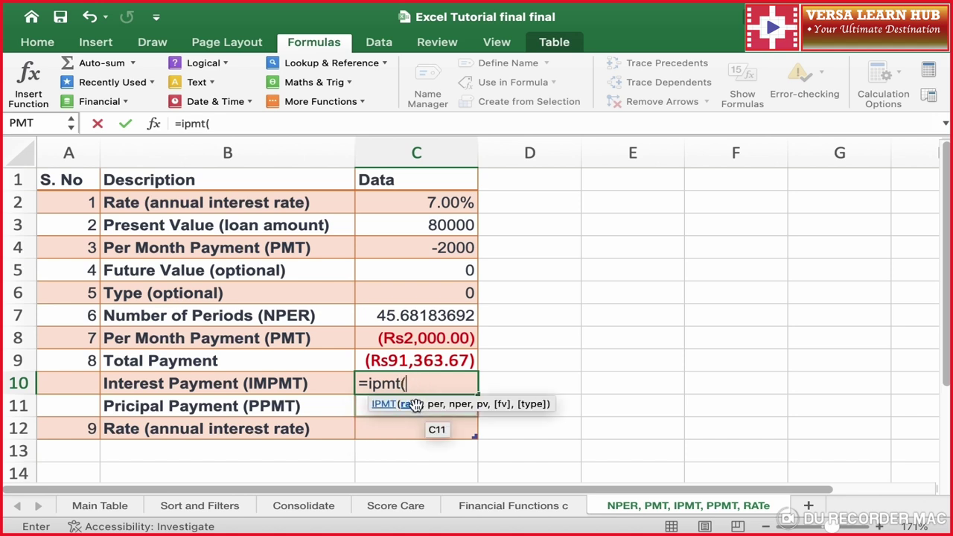
click(453, 212)
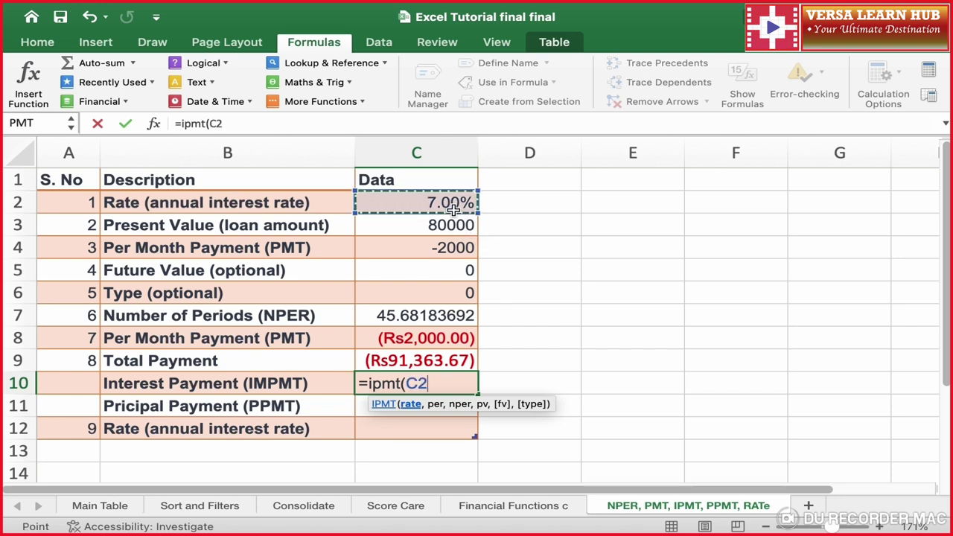
text(/1)
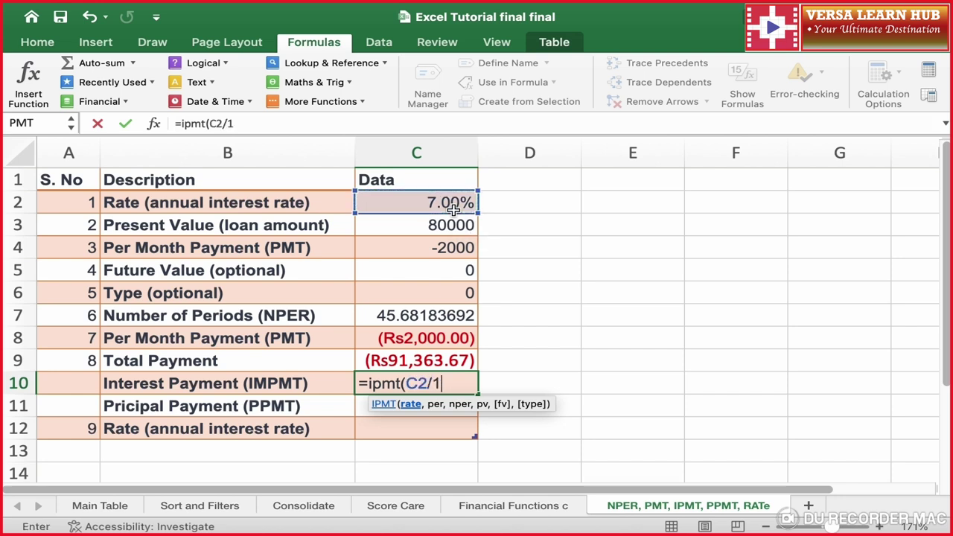
text(2,)
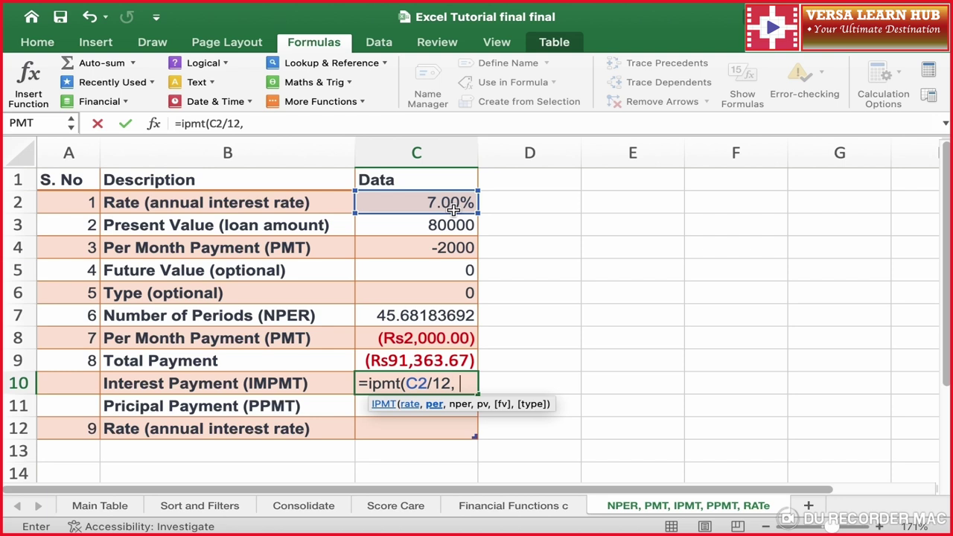
text(3)
text(,)
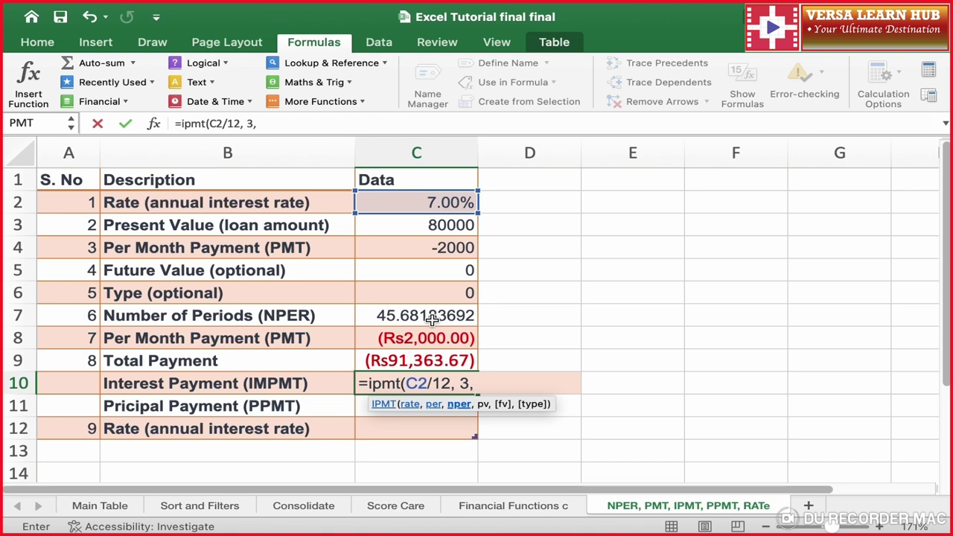
click(432, 319)
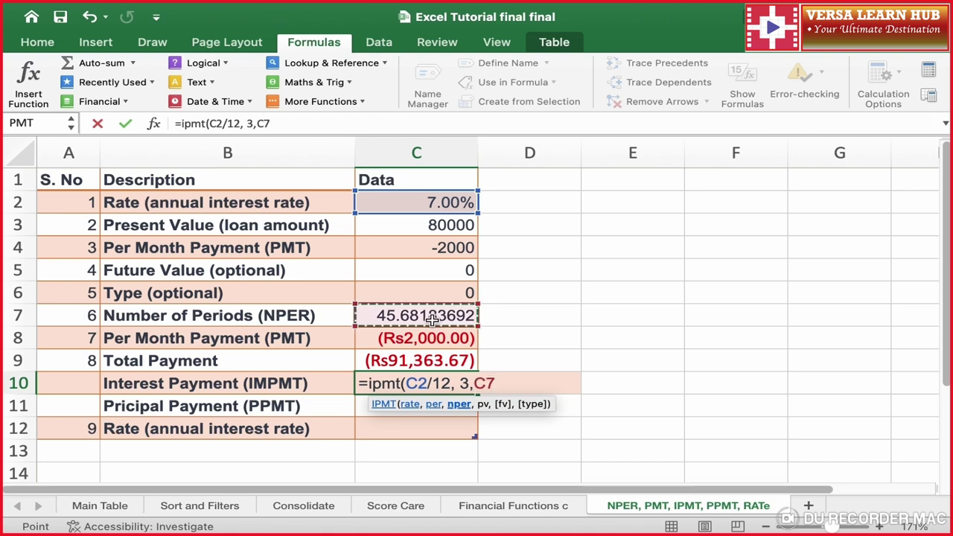
text(,)
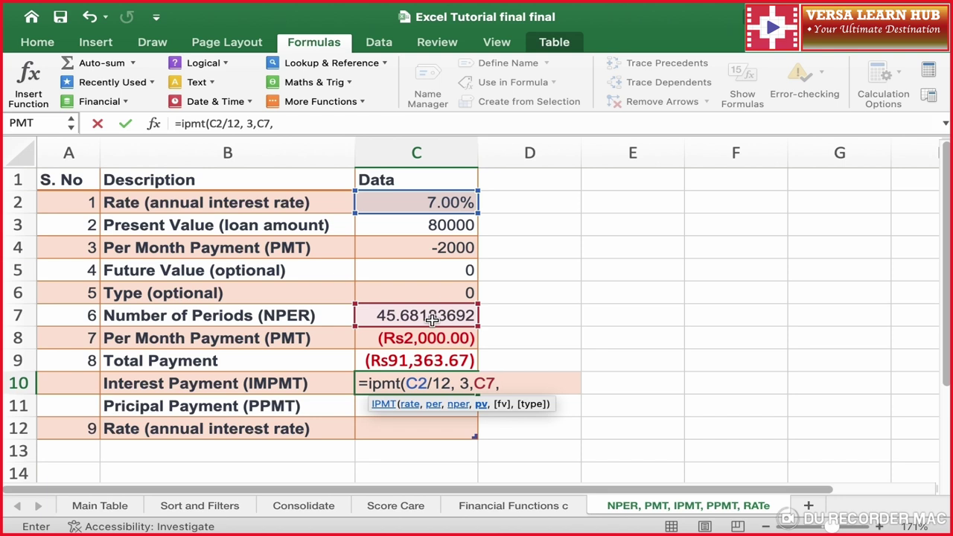
click(440, 233)
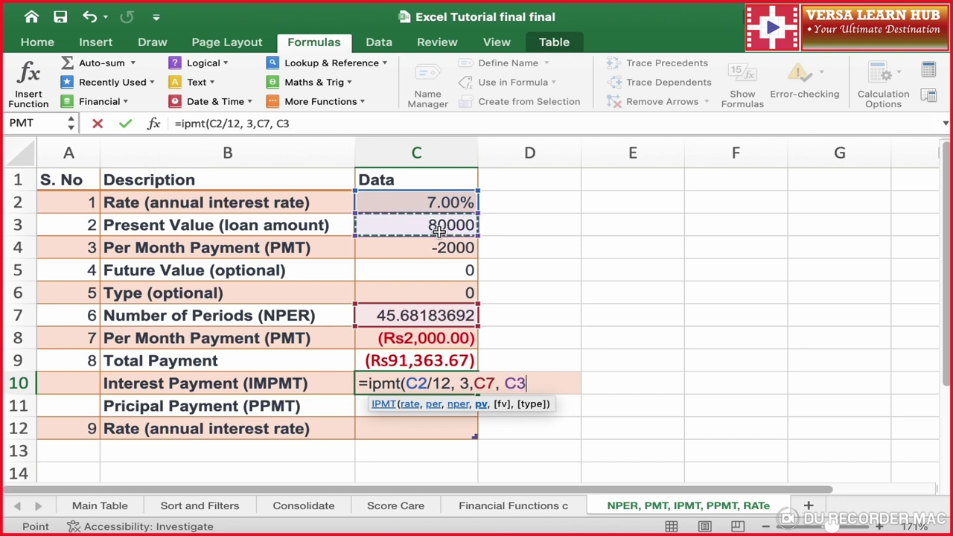
text())
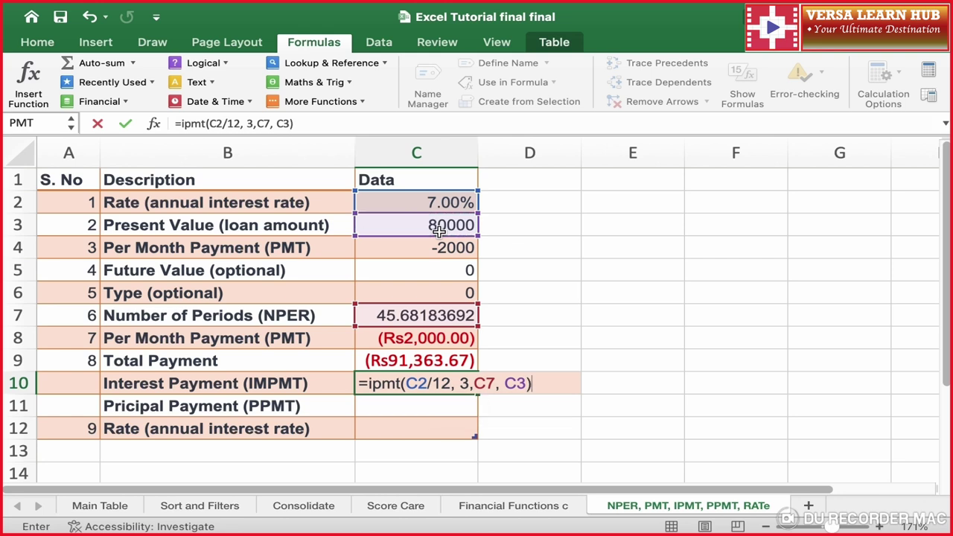
key(Return)
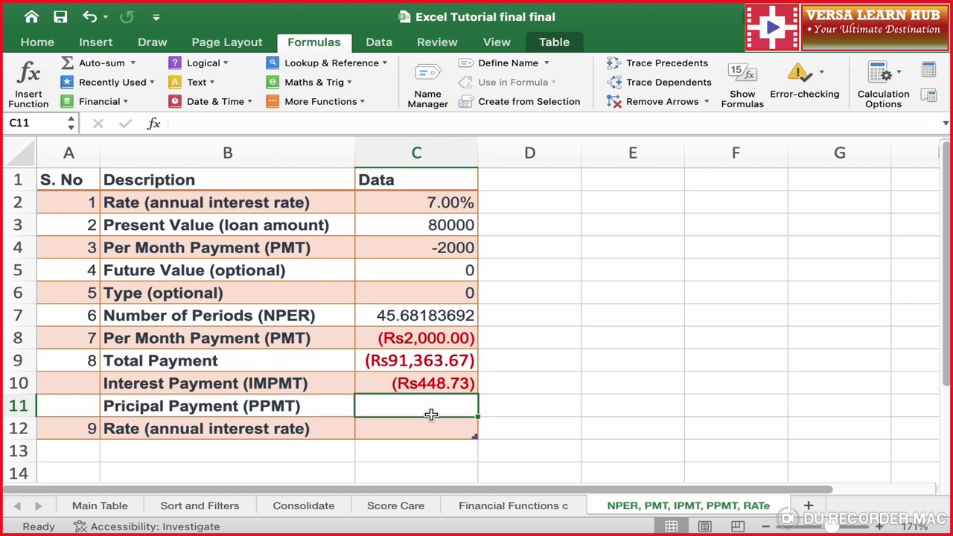
- Enter =PPMT(C2/12,3,C7,C3) in C11, returning (Rs1,551.27) principal for period 3
text(=)
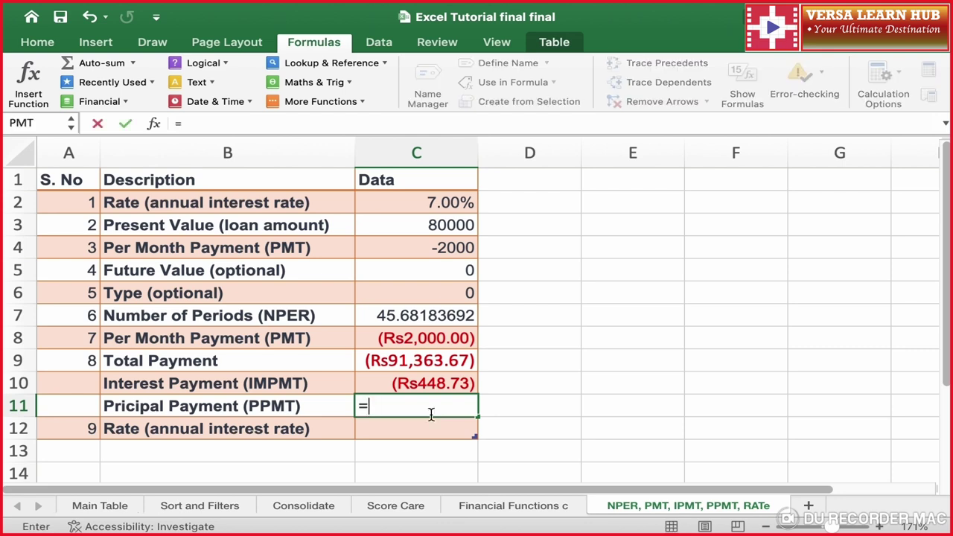
text(ppmt)
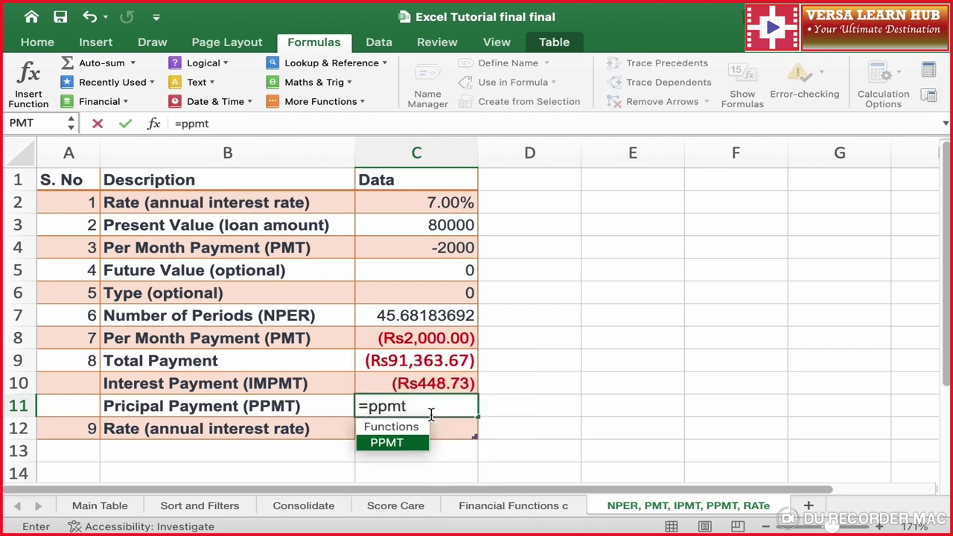
text(()
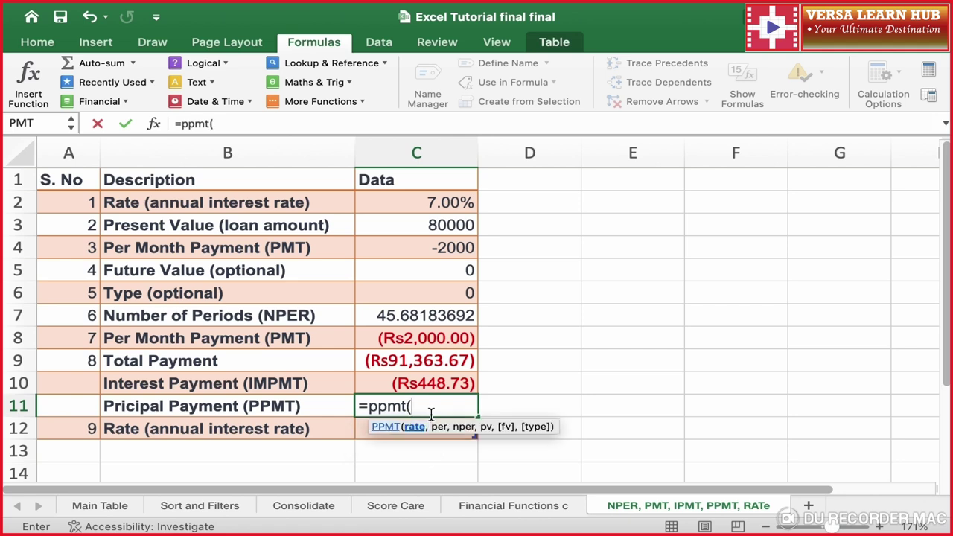
click(450, 203)
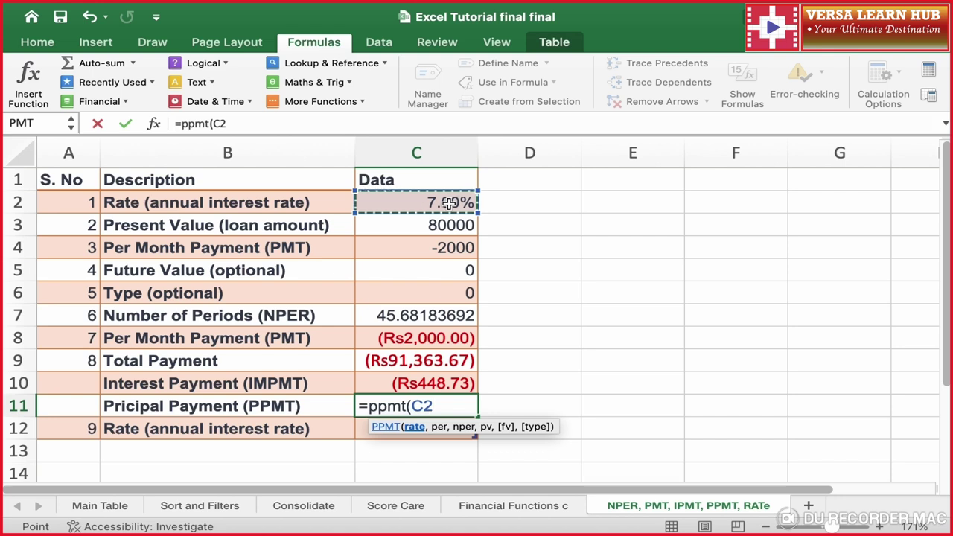
text(/12)
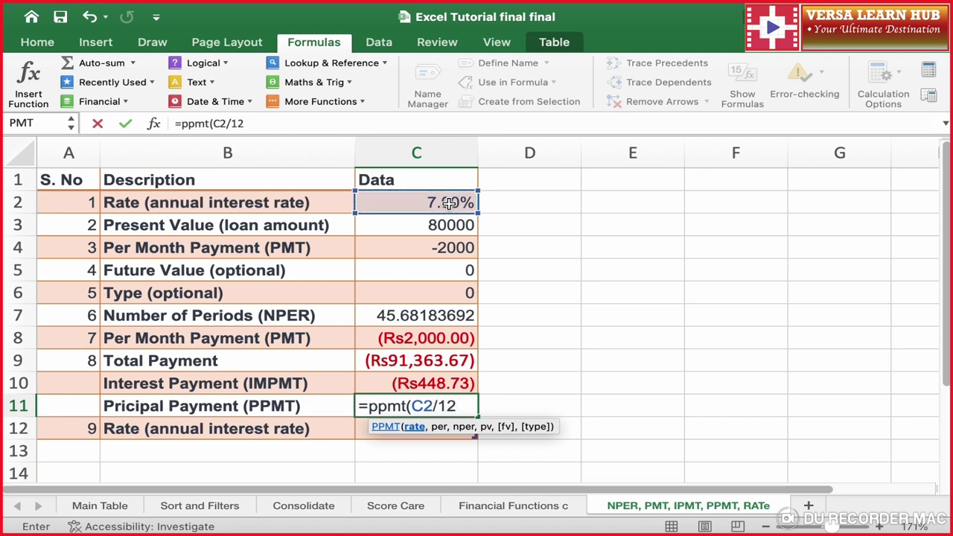
text(,)
text( 3)
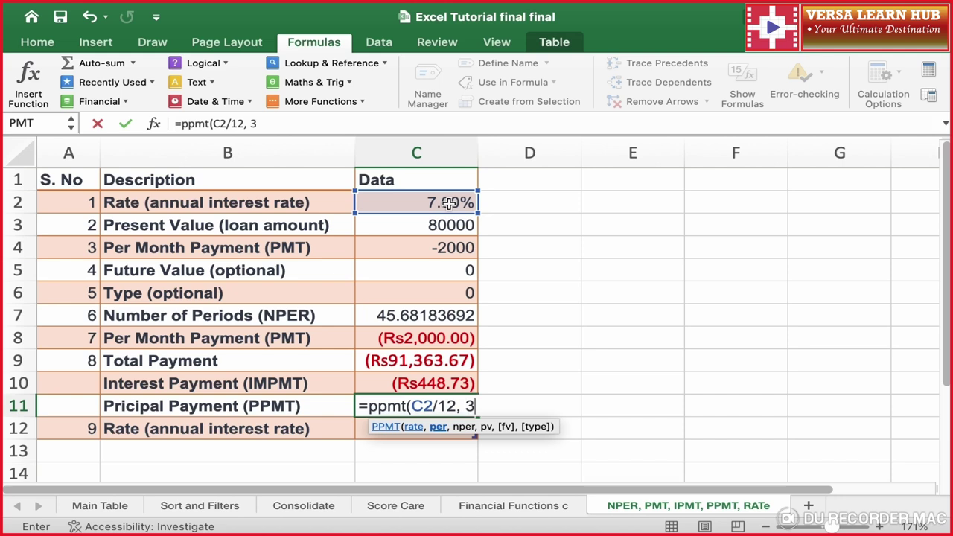
text(,)
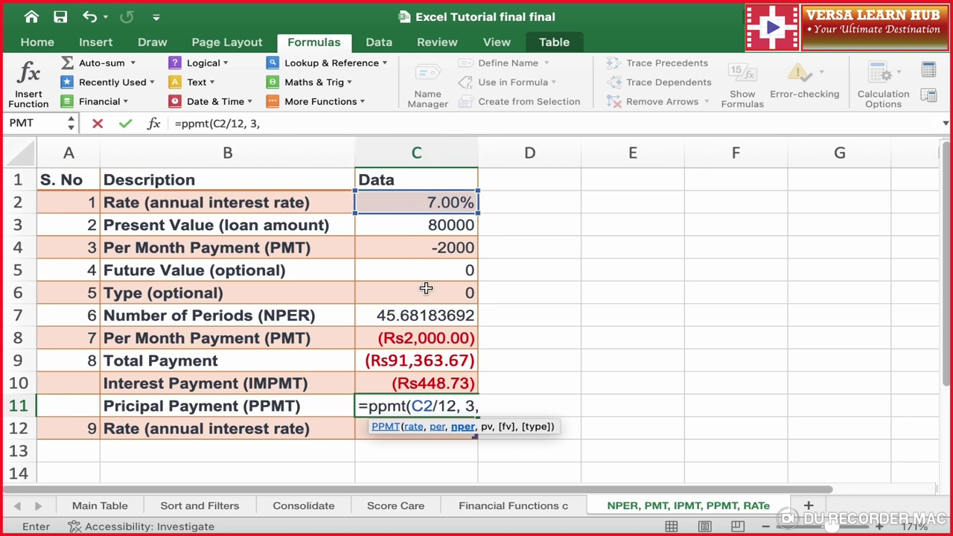
click(429, 317)
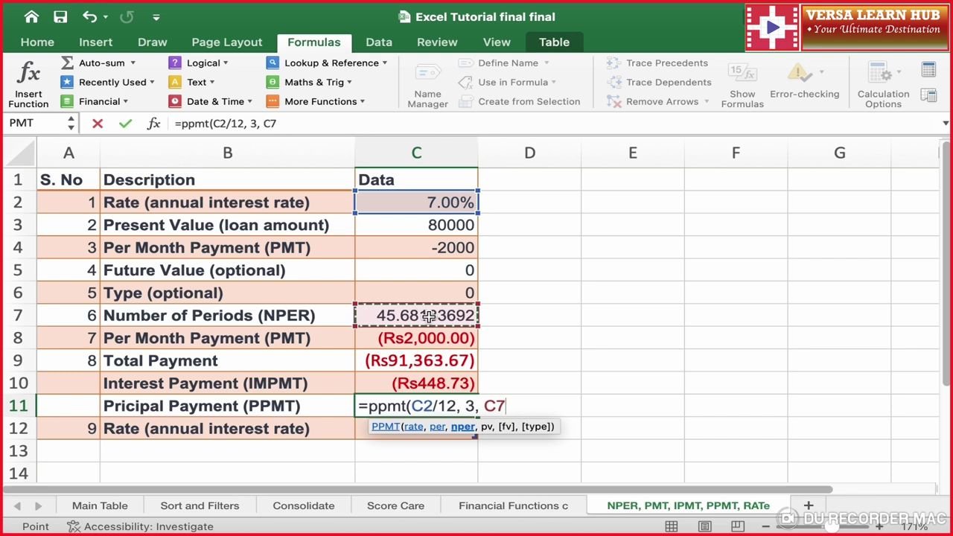
text(,)
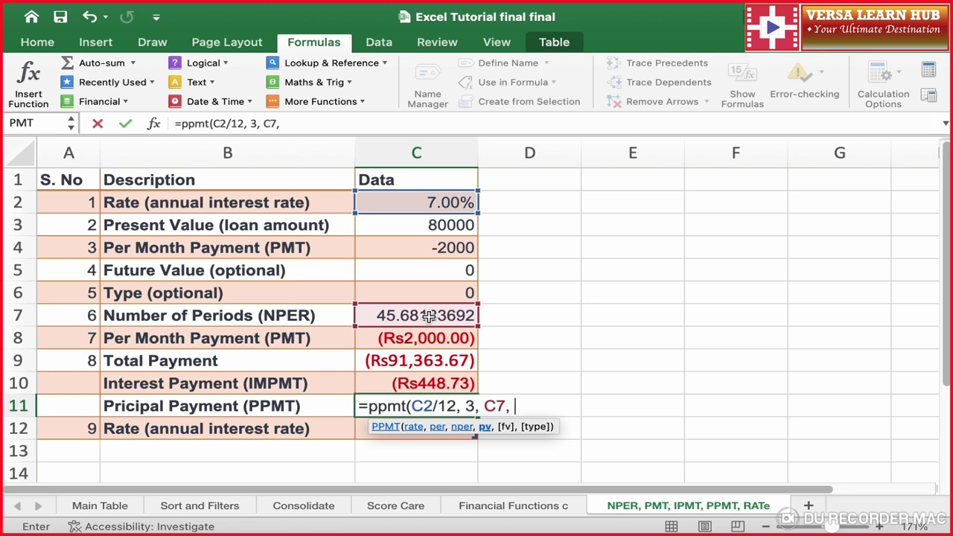
click(451, 223)
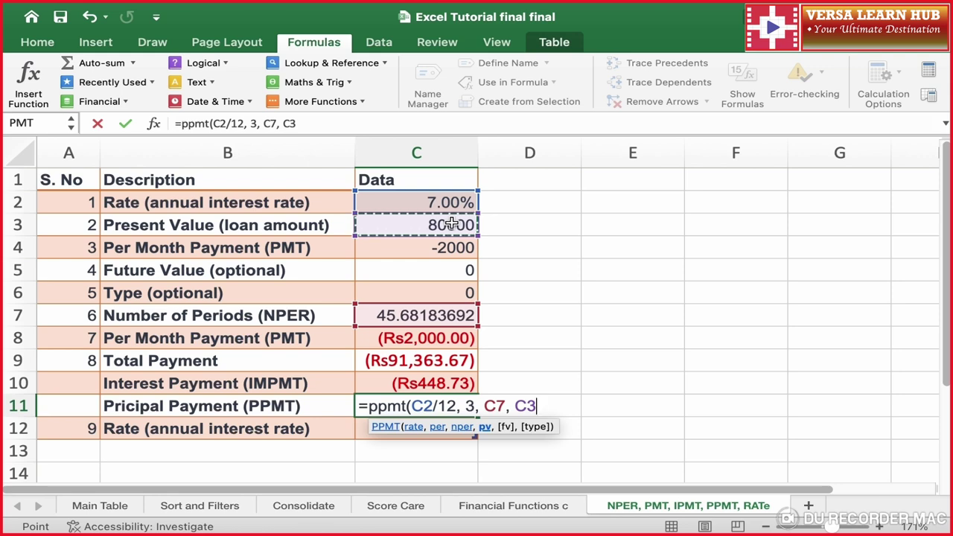
text())
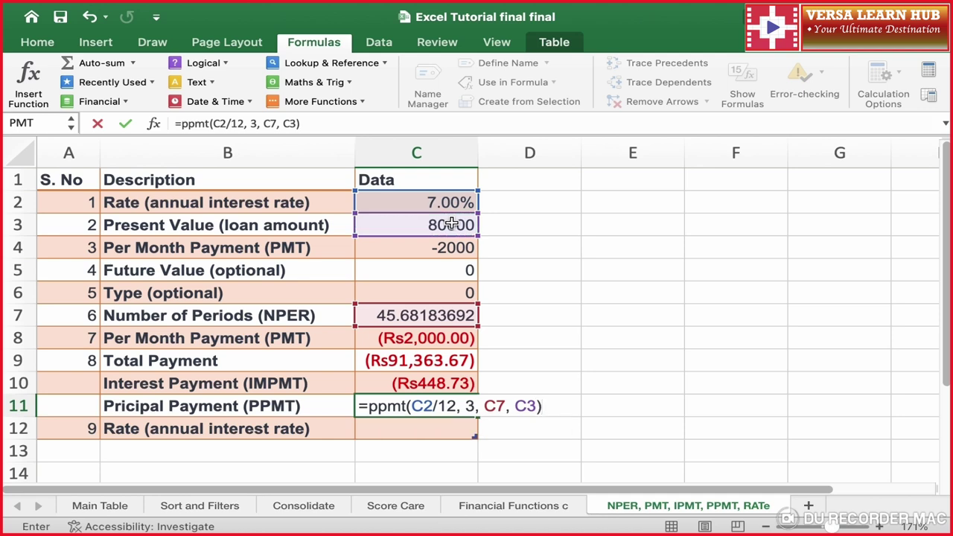
key(Return)
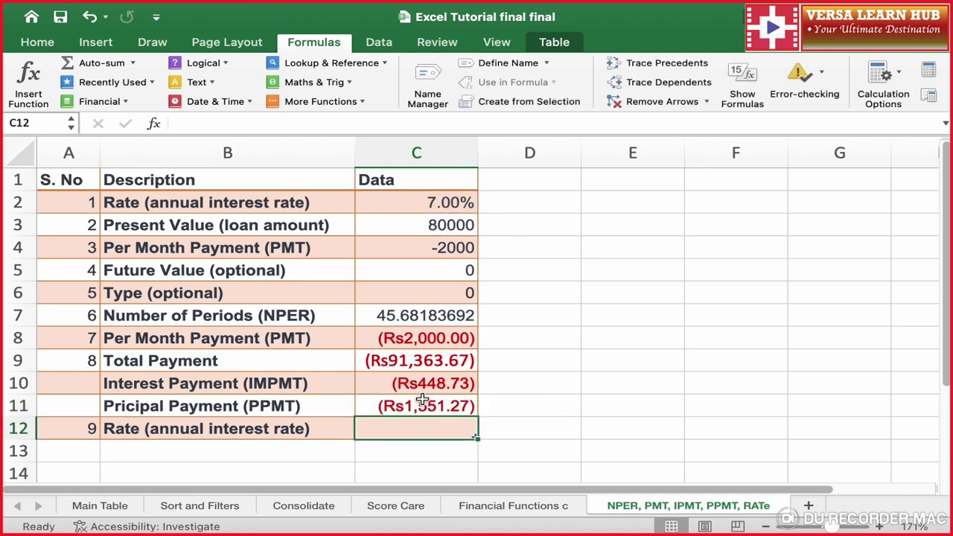
click(422, 402)
click(434, 383)
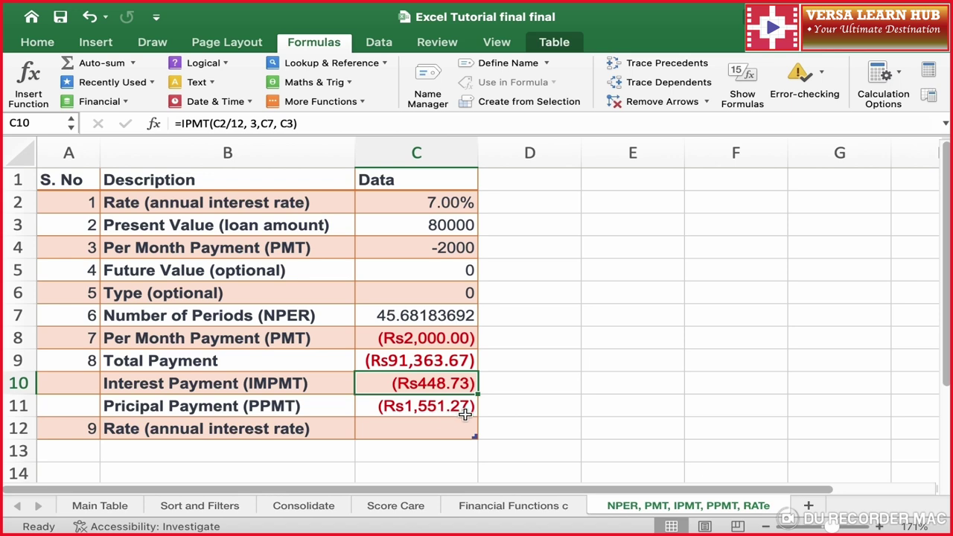
click(456, 228)
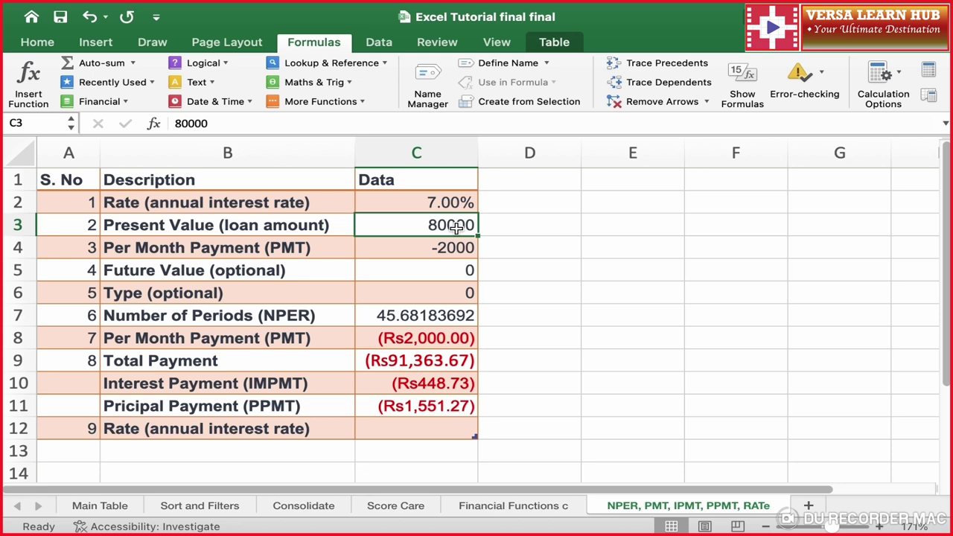
click(436, 208)
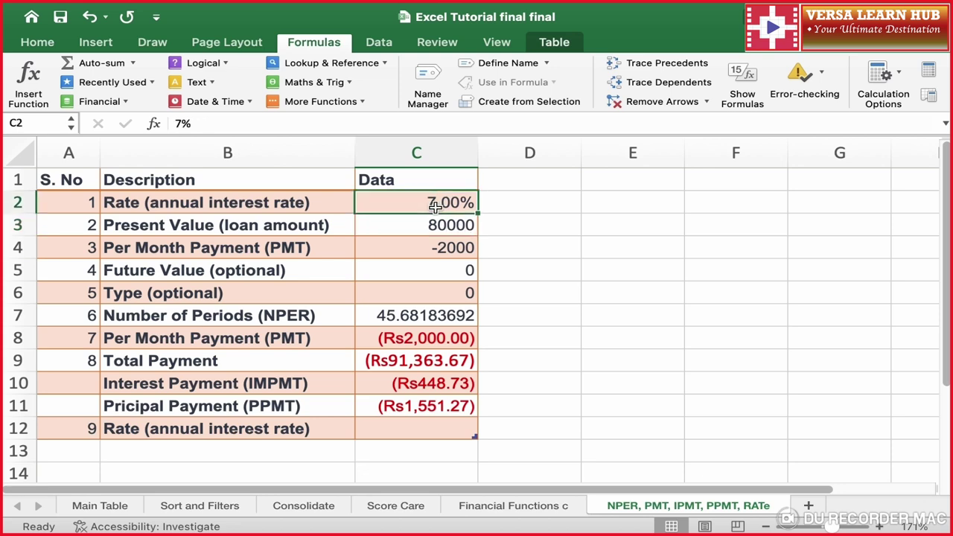
click(455, 248)
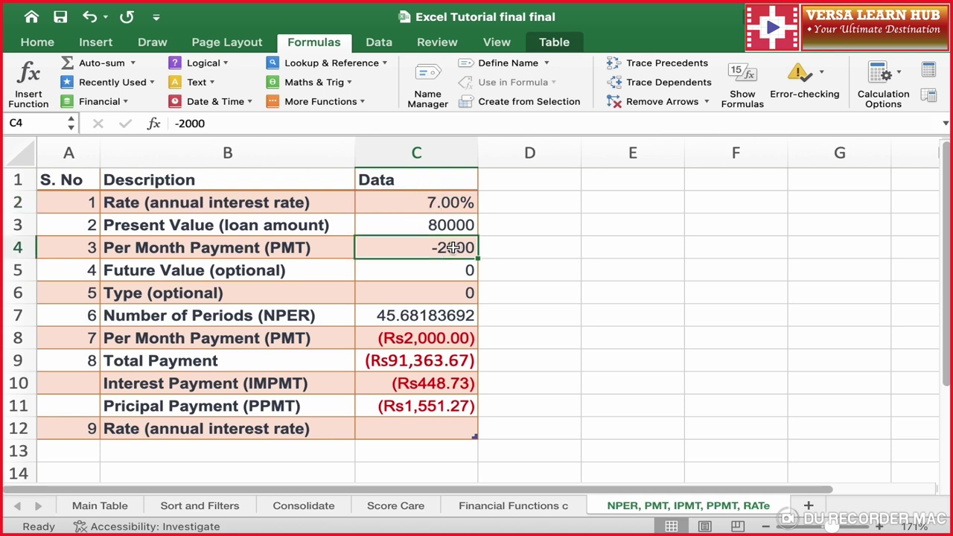
click(432, 320)
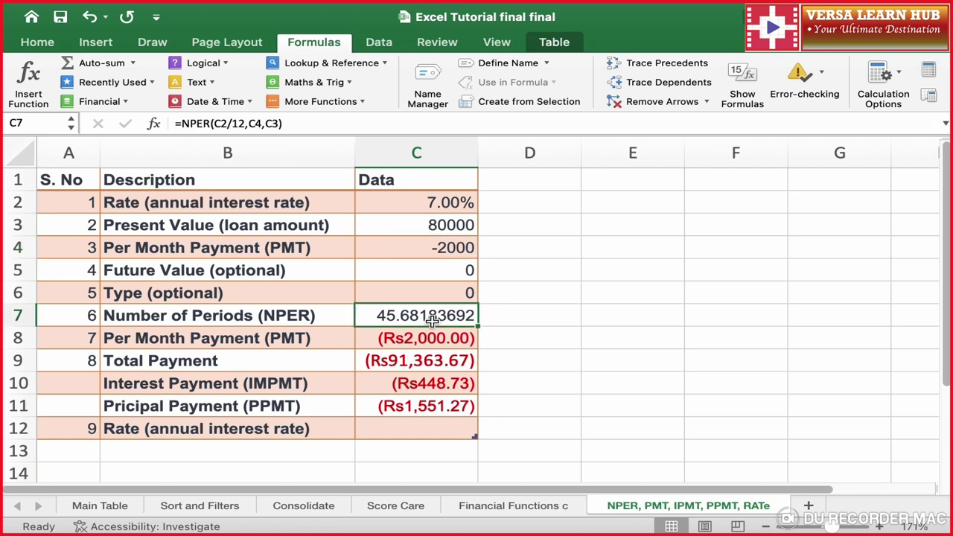
click(456, 250)
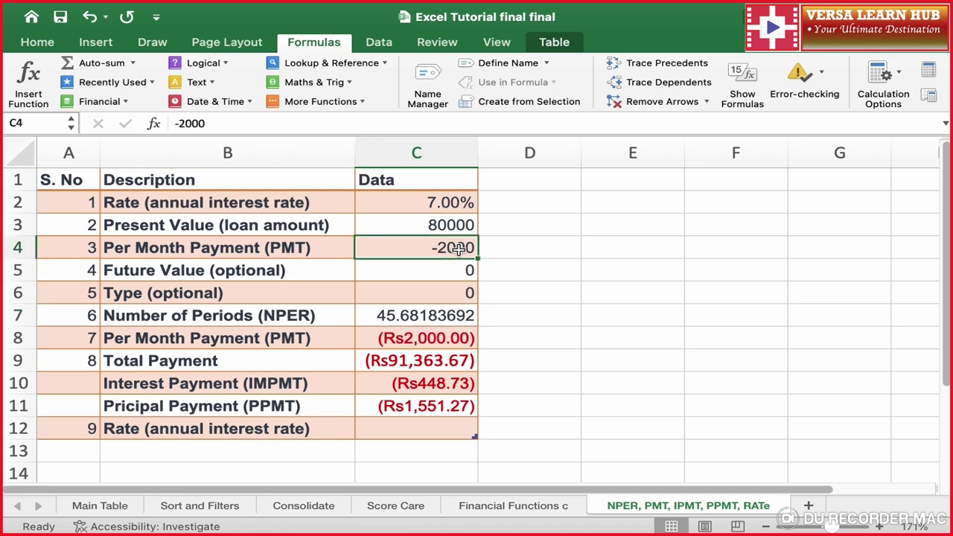
click(415, 362)
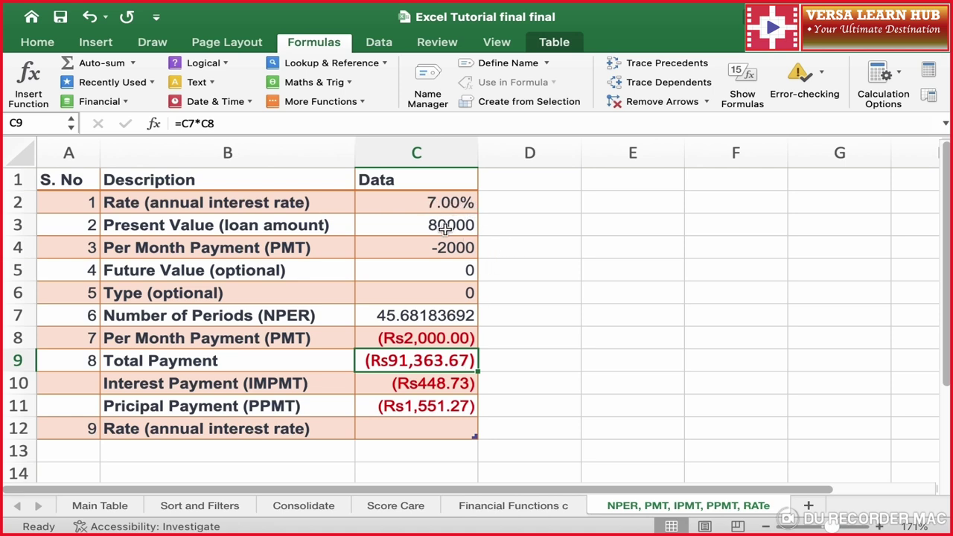
click(445, 229)
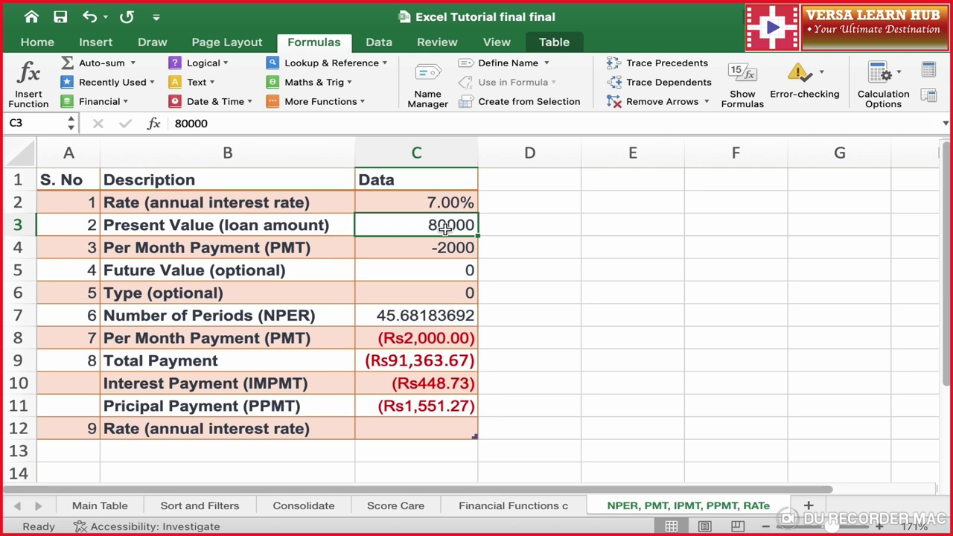
click(415, 317)
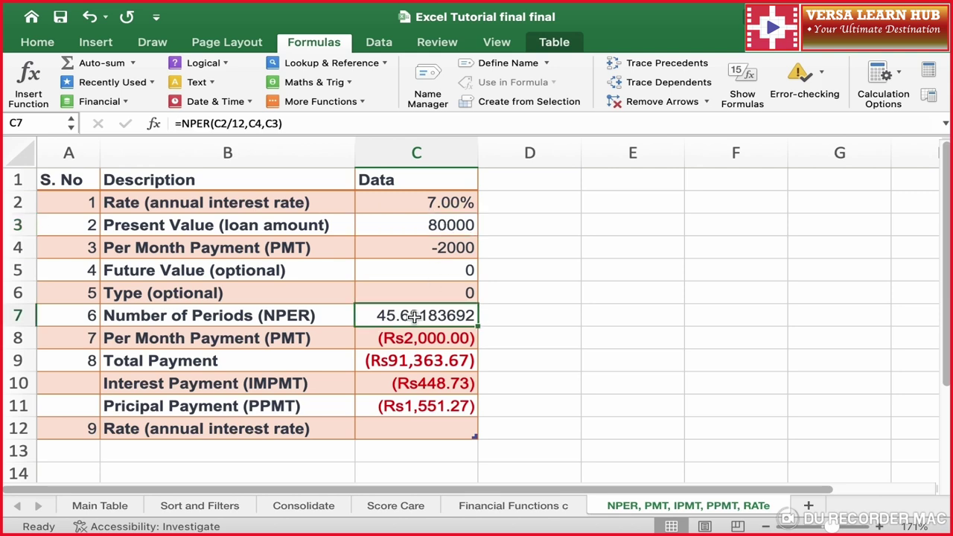
click(447, 251)
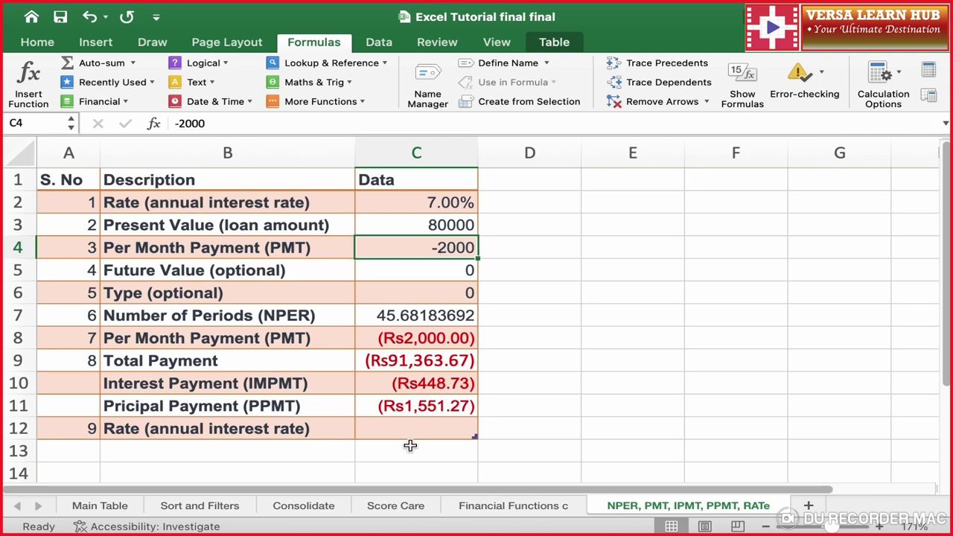
click(432, 430)
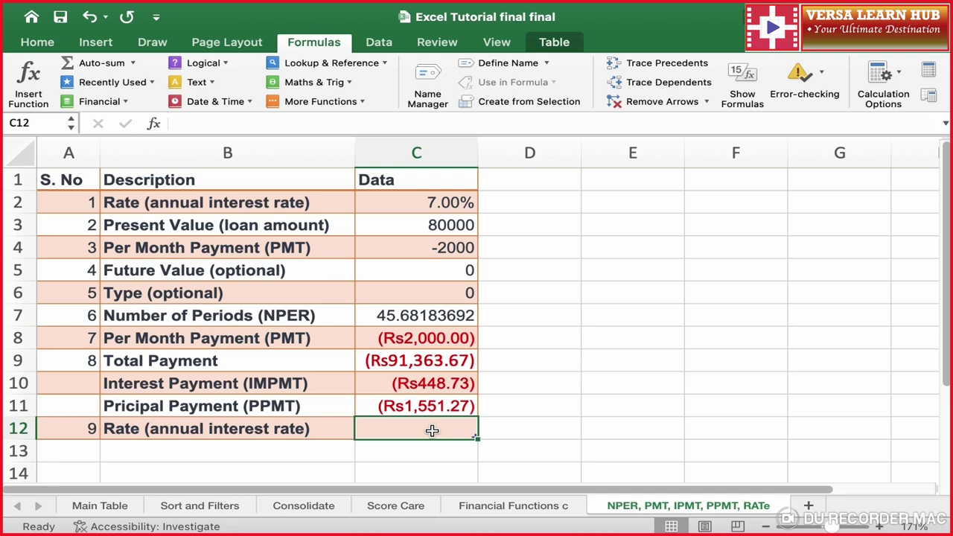
- Enter =RATE(C7, -C4, -C3) in C12, returning a monthly rate of 0.5833%
text(=ra)
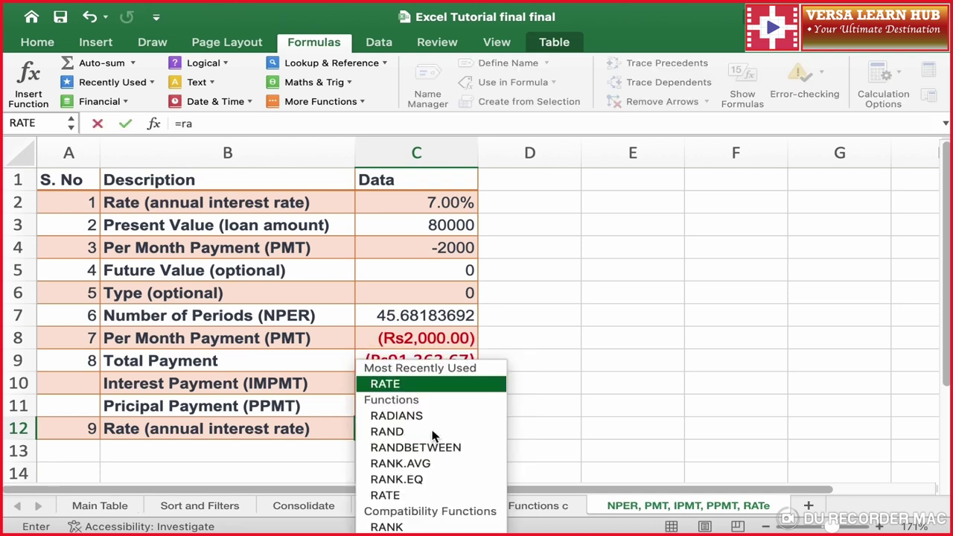
text(te()
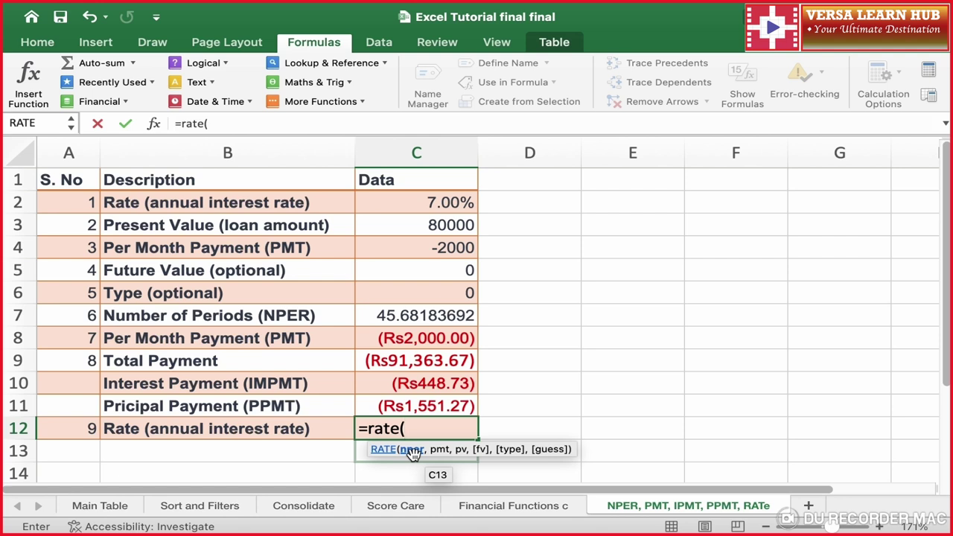
click(421, 320)
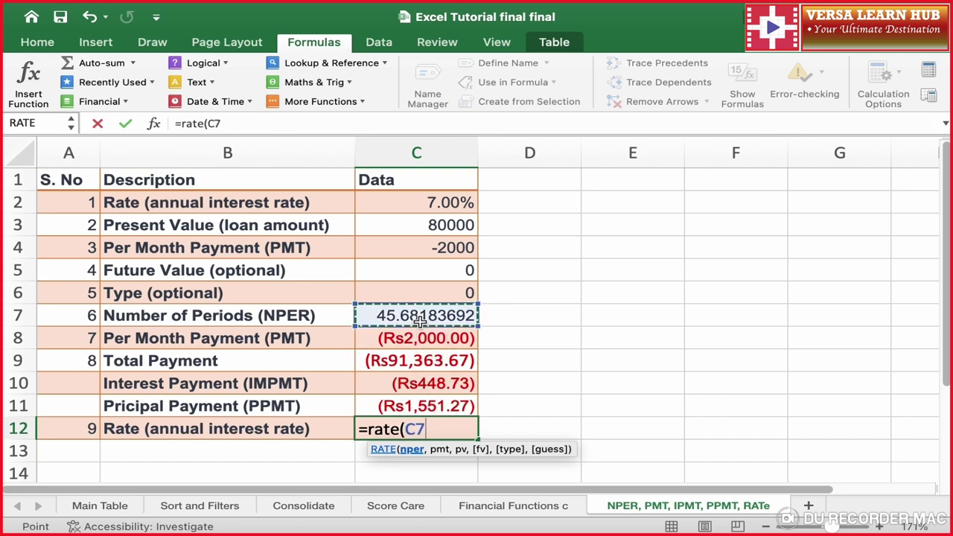
text(,)
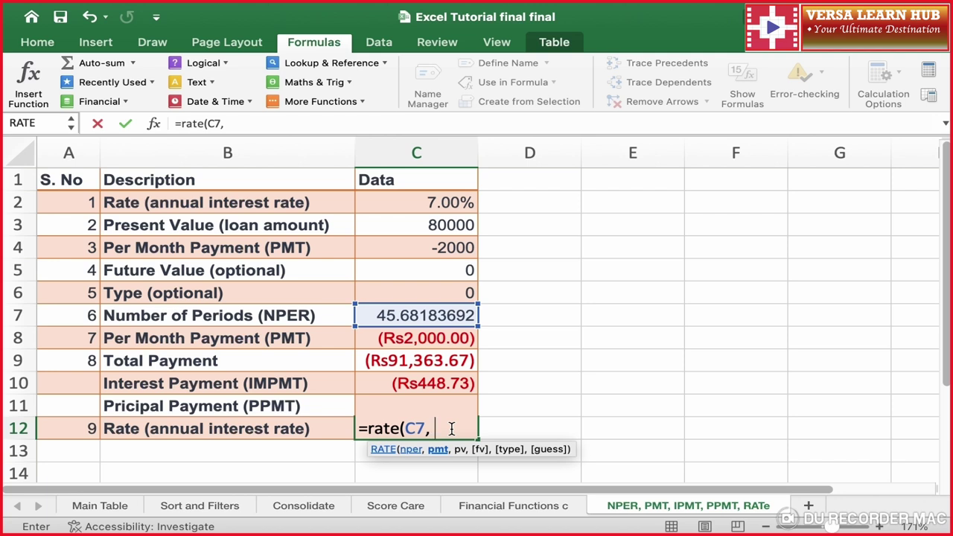
text(-)
click(444, 248)
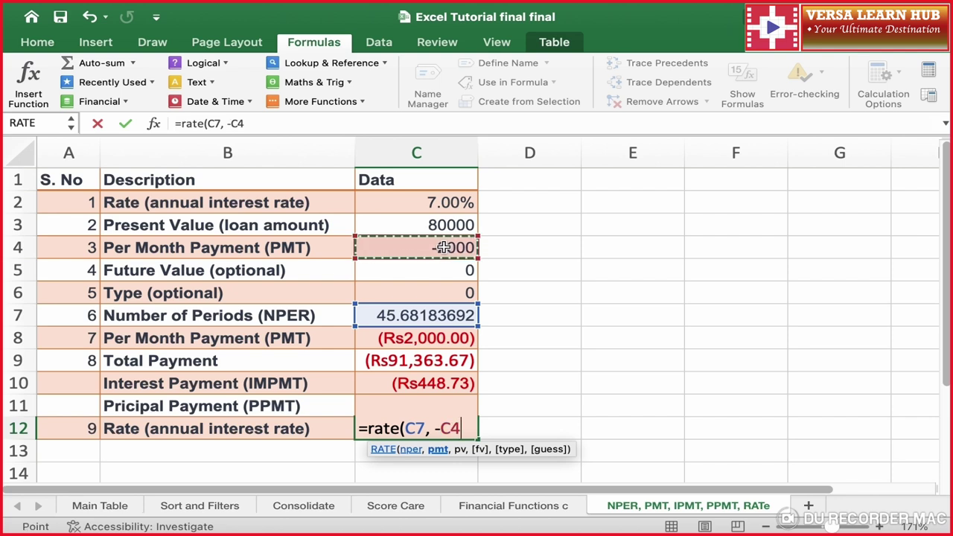
text(,)
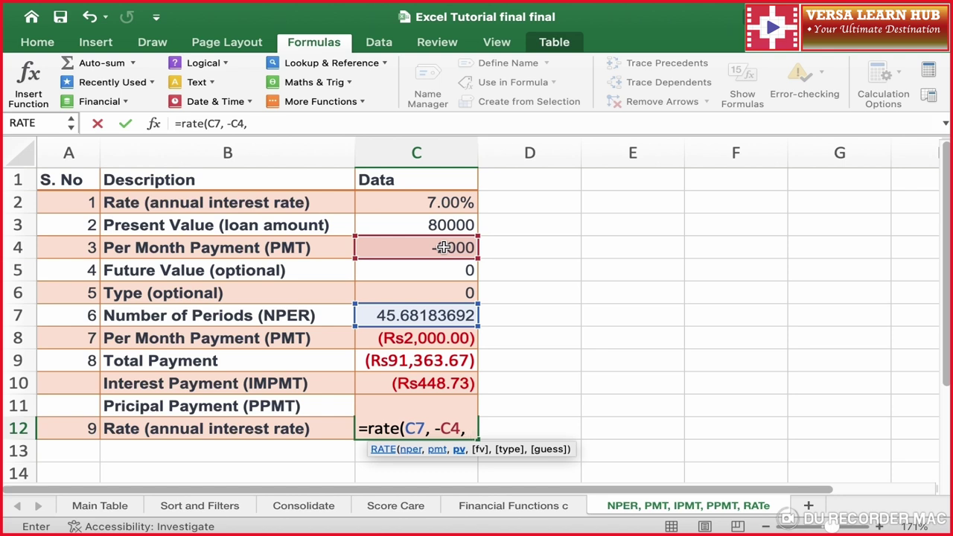
text( -)
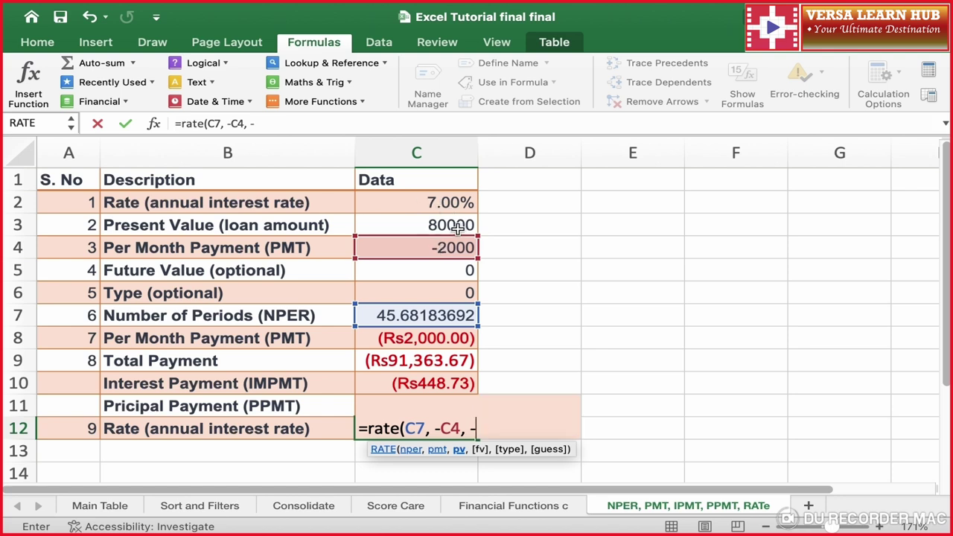
click(457, 229)
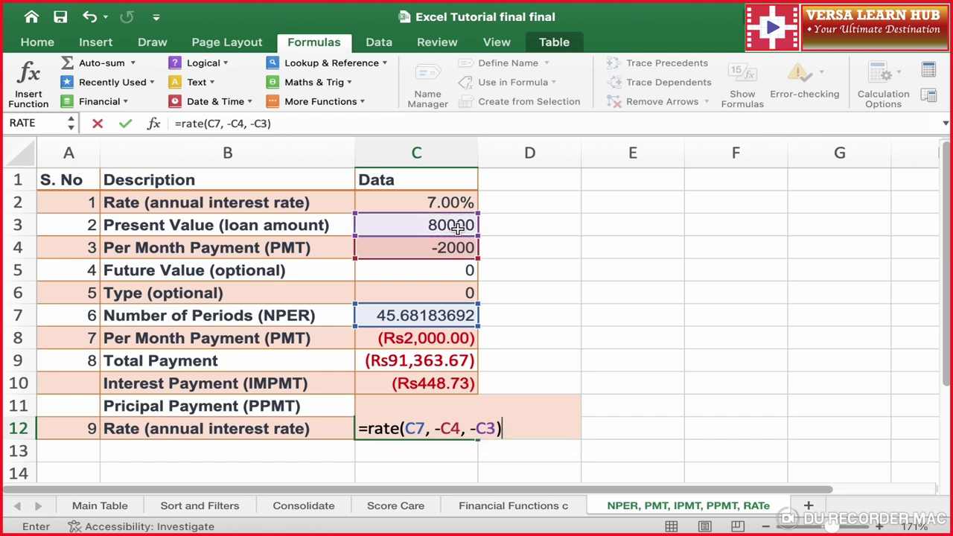
key(Return)
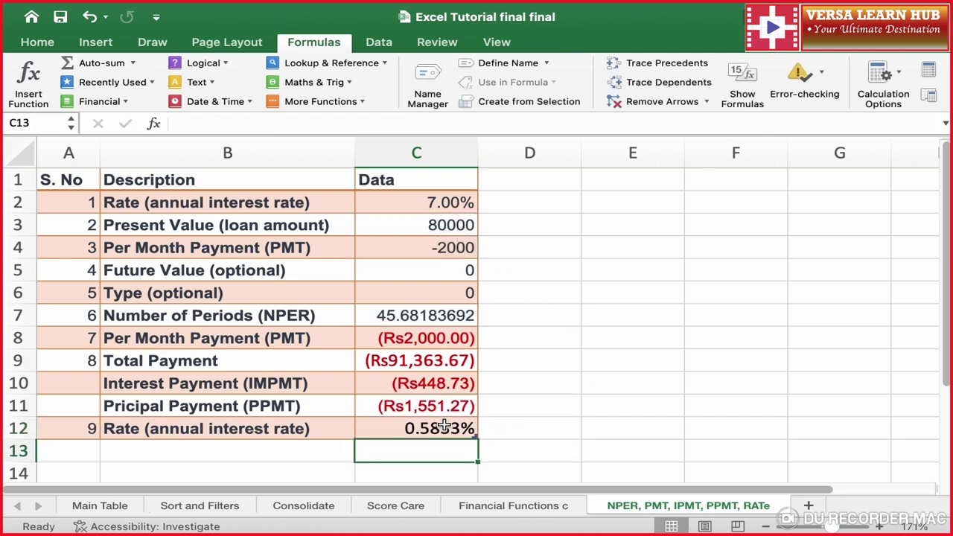
- Enter =C12*12 in C13 to annualize the monthly rate, giving 0.07
click(444, 428)
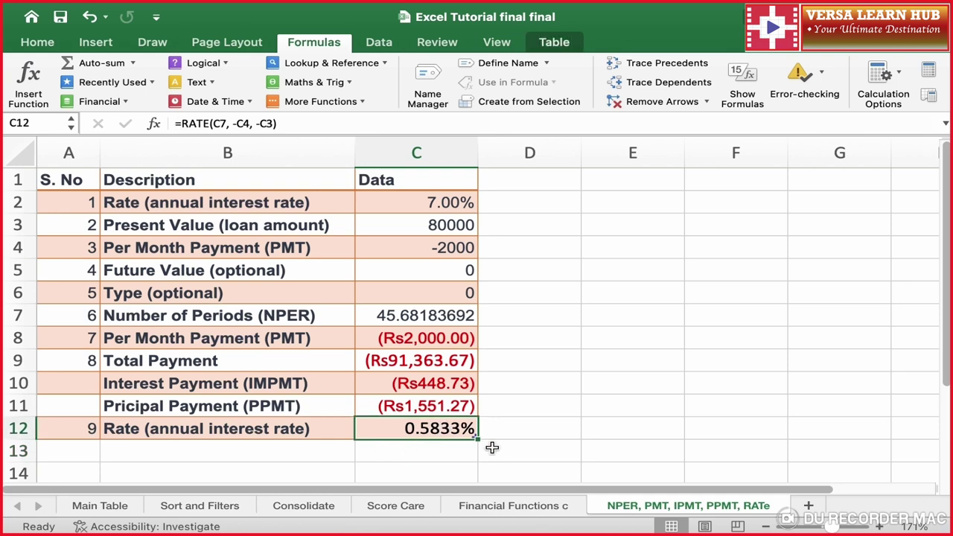
click(454, 458)
text(=)
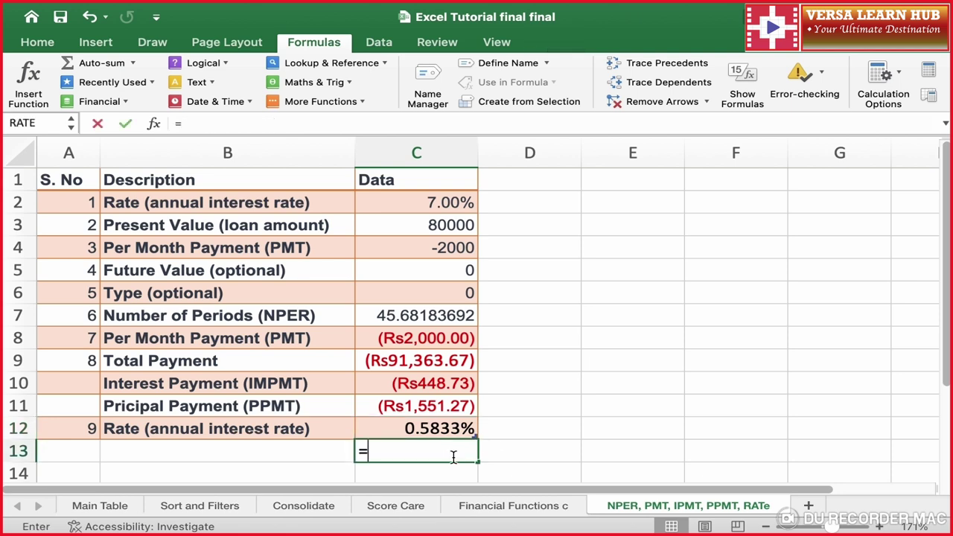
click(449, 430)
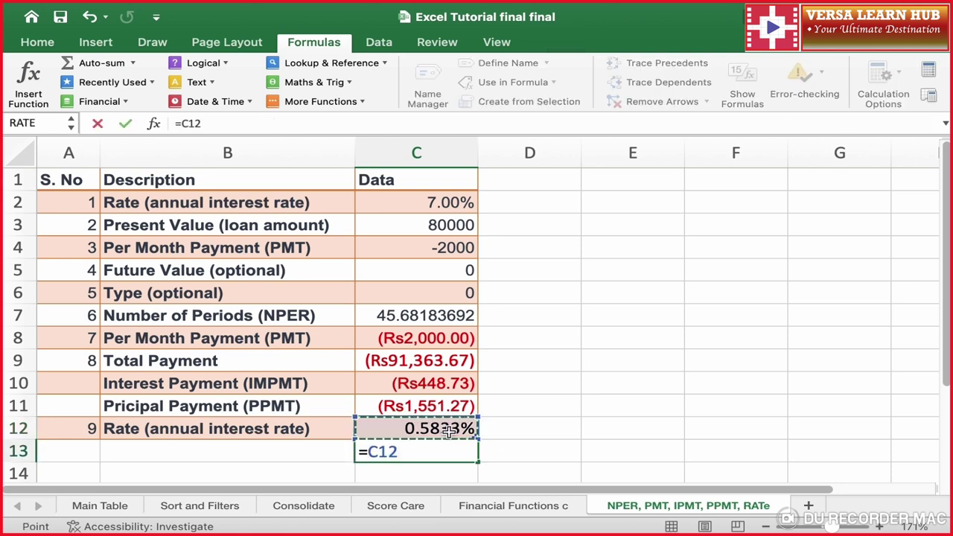
text(*12)
key(Return)
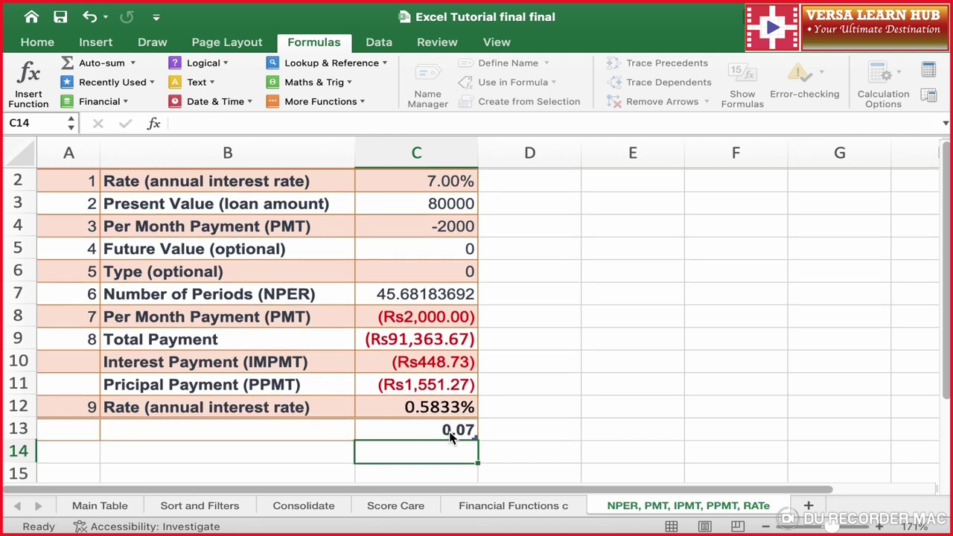
- Compare the 0.07 result in C13 with the original 7% rate in C2
click(461, 432)
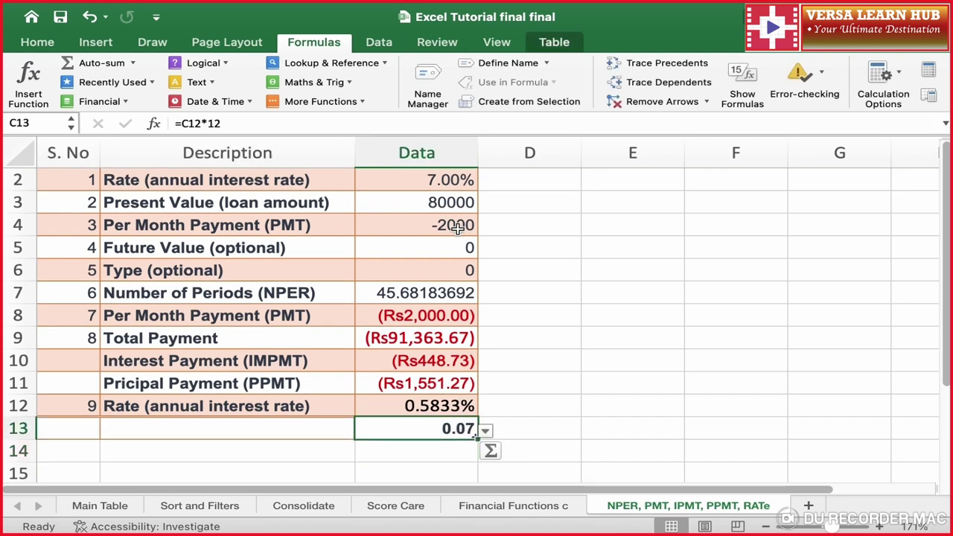
click(447, 179)
click(454, 436)
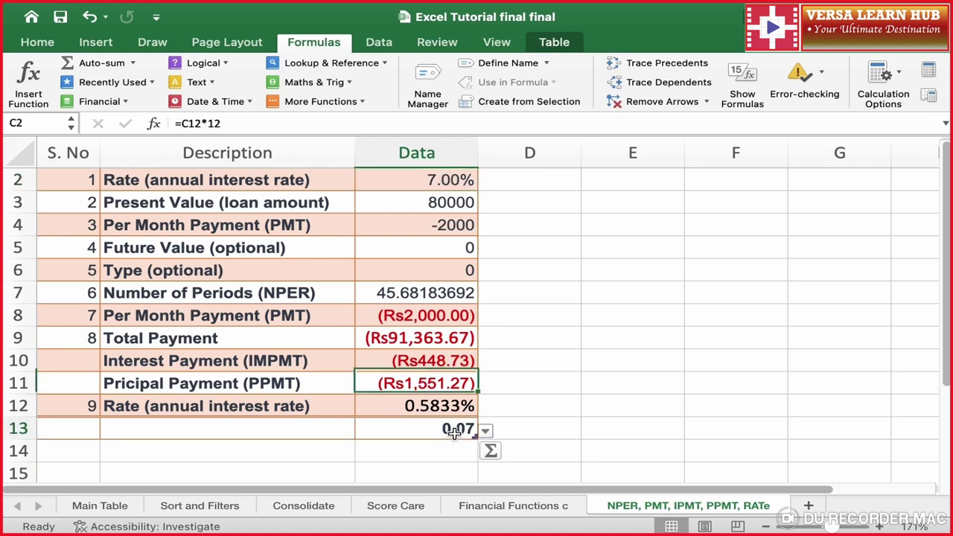
- Apply the Percentage number format to C13 so 0.07 displays as 7%
click(35, 42)
click(615, 69)
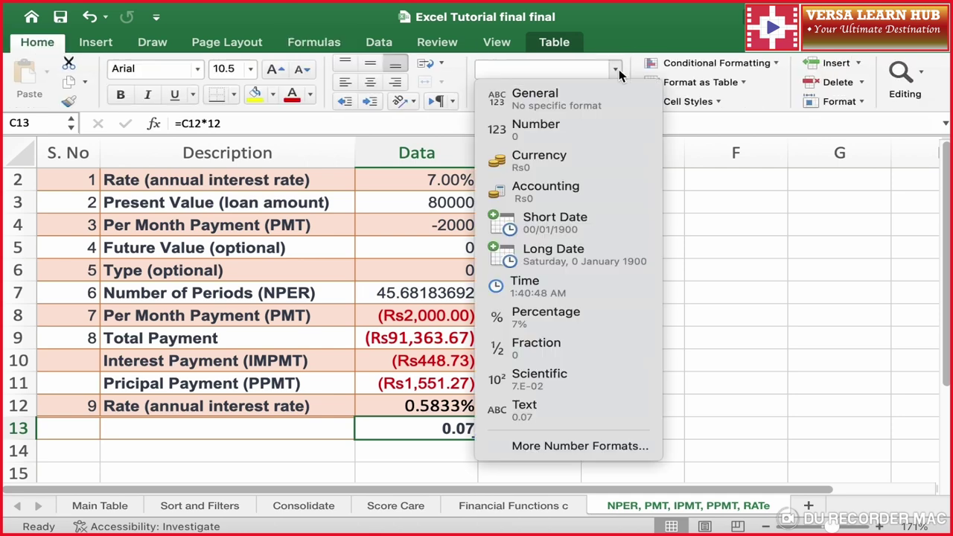
click(563, 321)
click(564, 322)
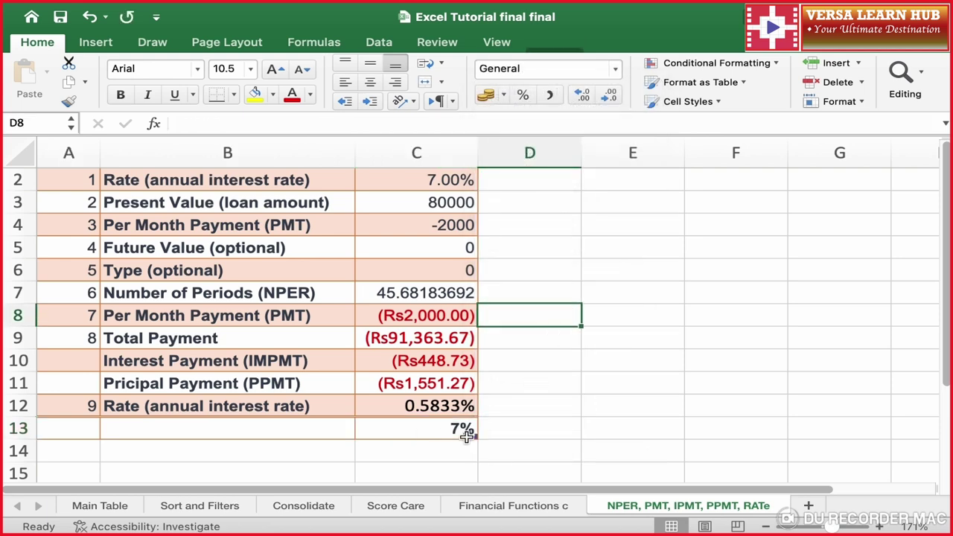
click(468, 430)
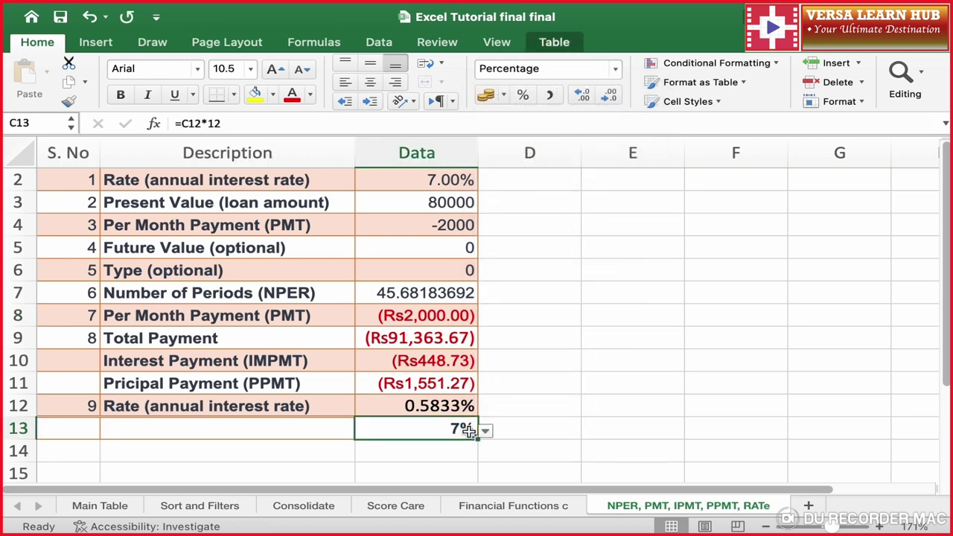